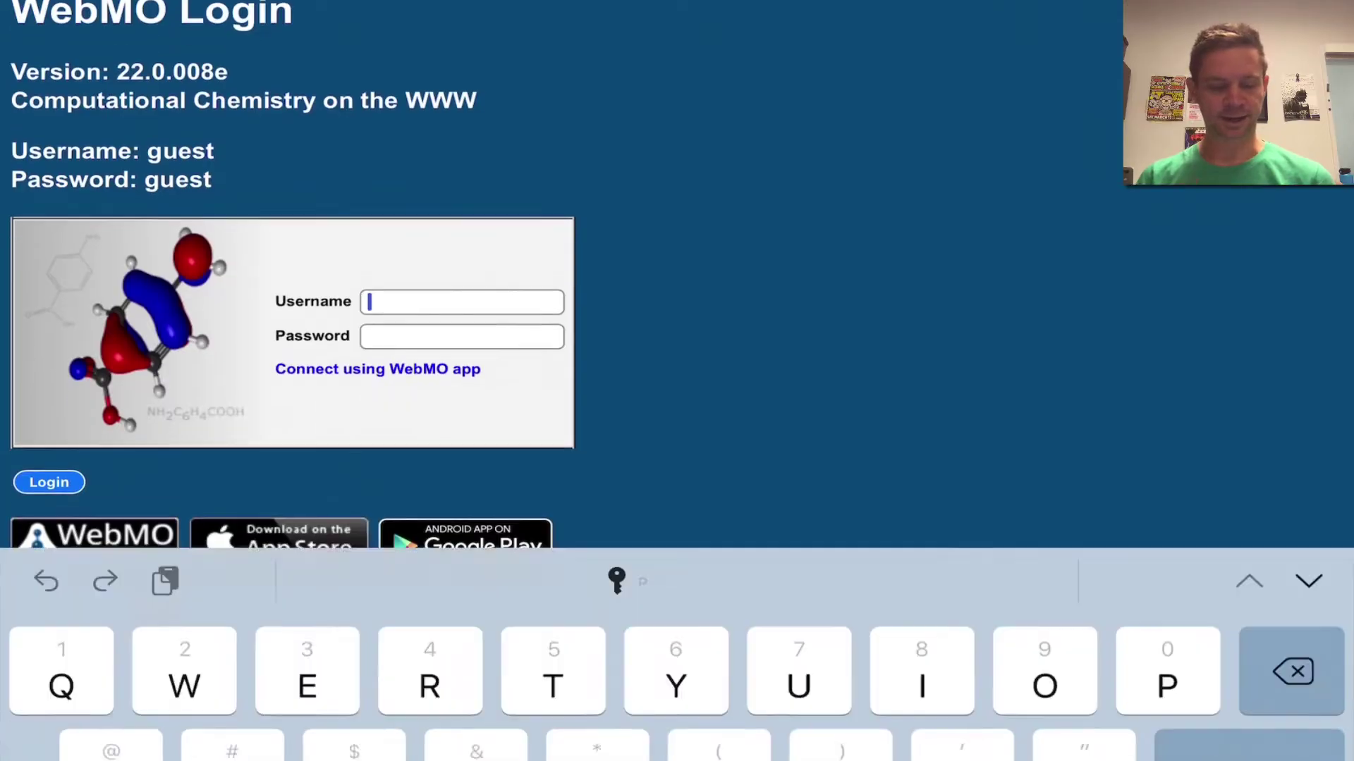
Enter the guest account username in the WebMO login form and move to the password field.
{"action": "key", "text": "shift"}
{"action": "type", "text": "g"}
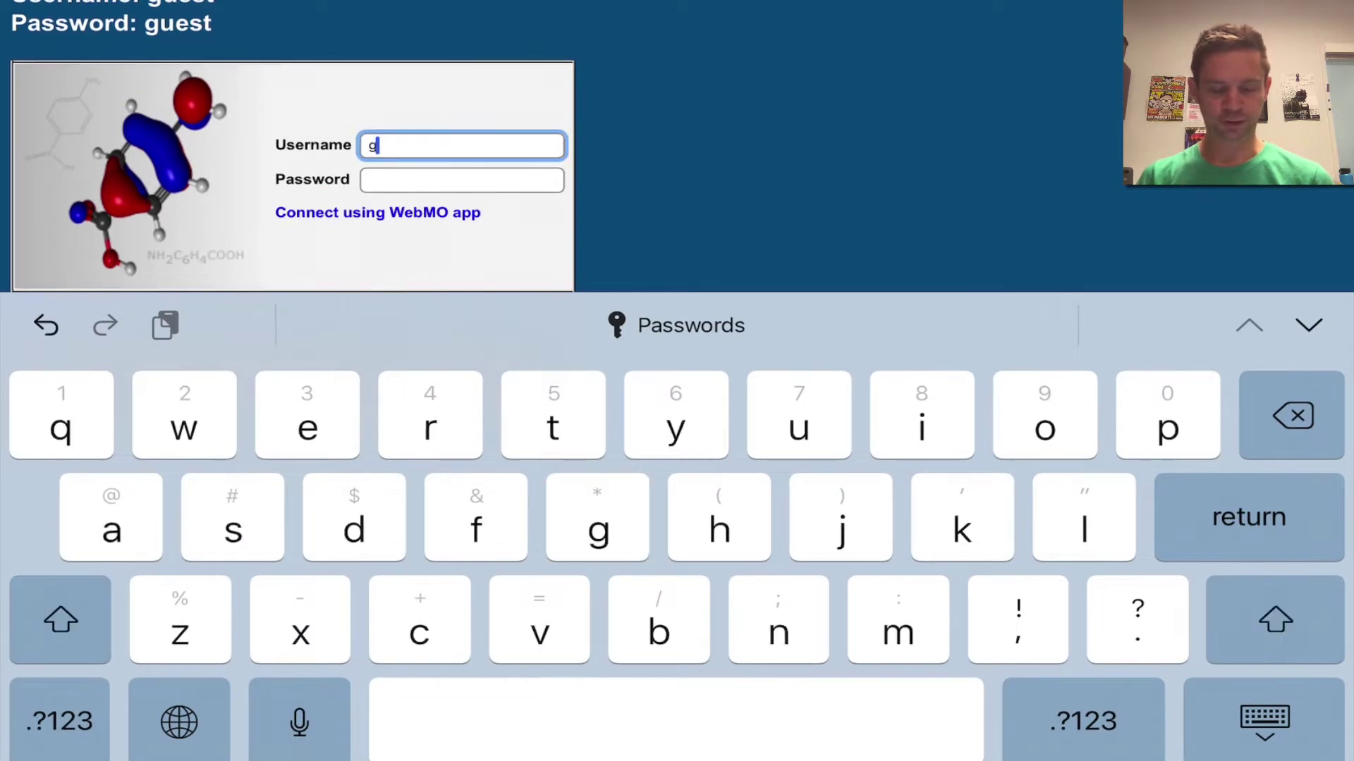
{"action": "type", "text": "uest"}
{"action": "key", "text": "Tab"}
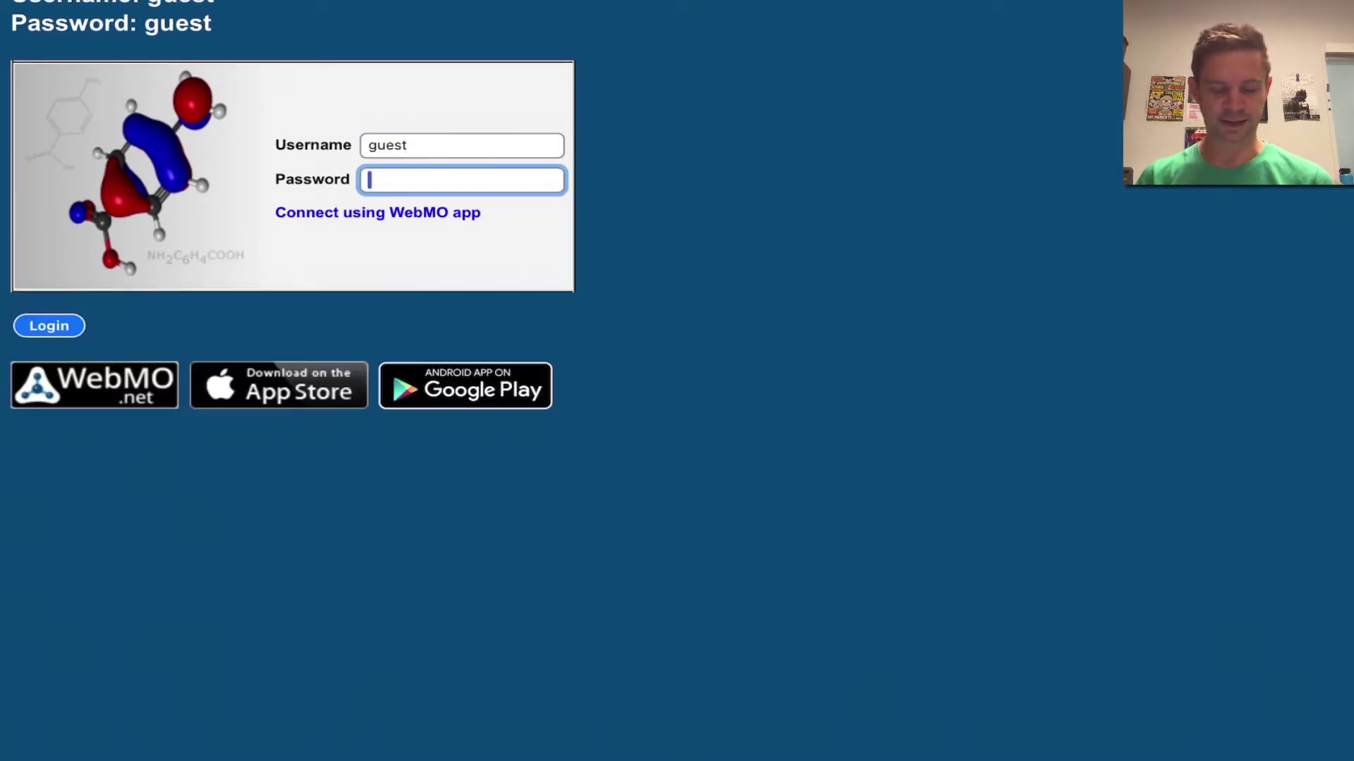
{"action": "type", "text": "guest"}
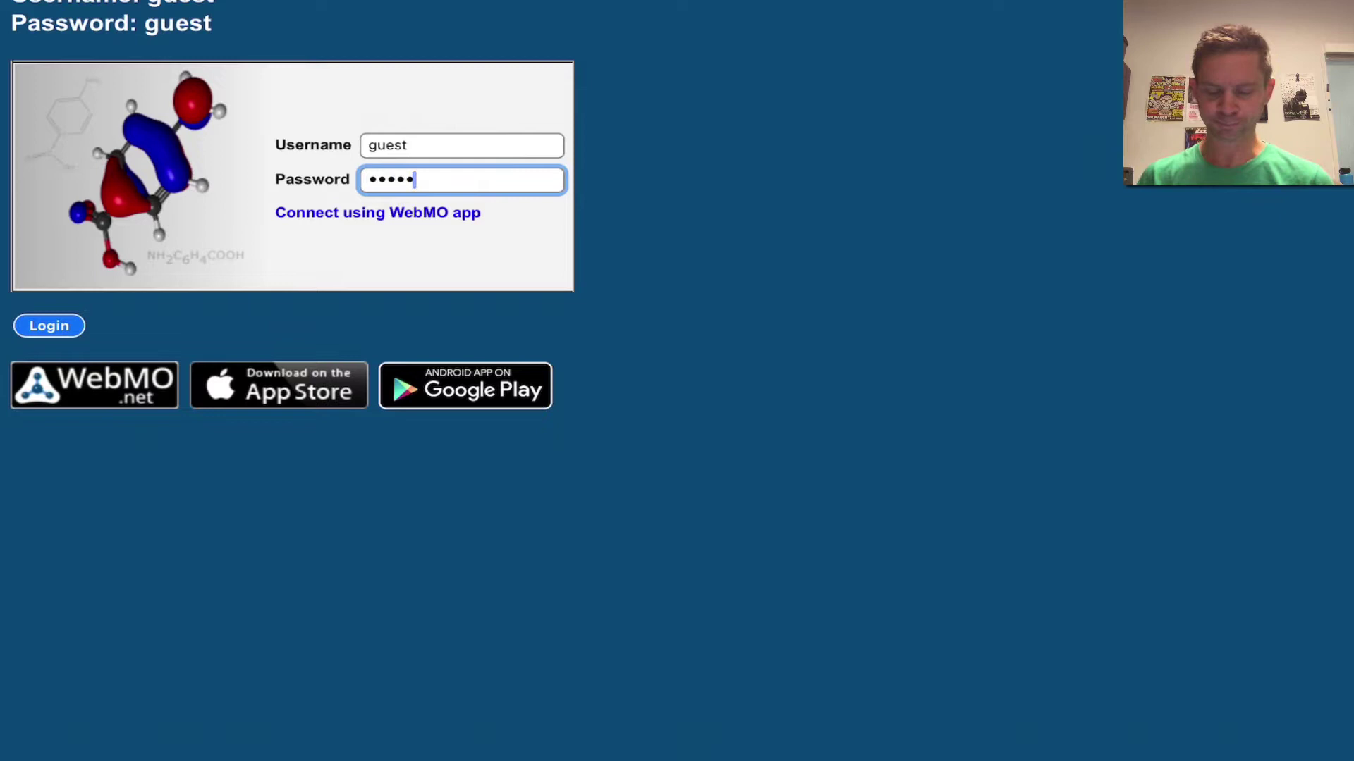
Submit the login and create a new job, opening the empty Build Molecule editor.
{"action": "key", "text": "Return"}
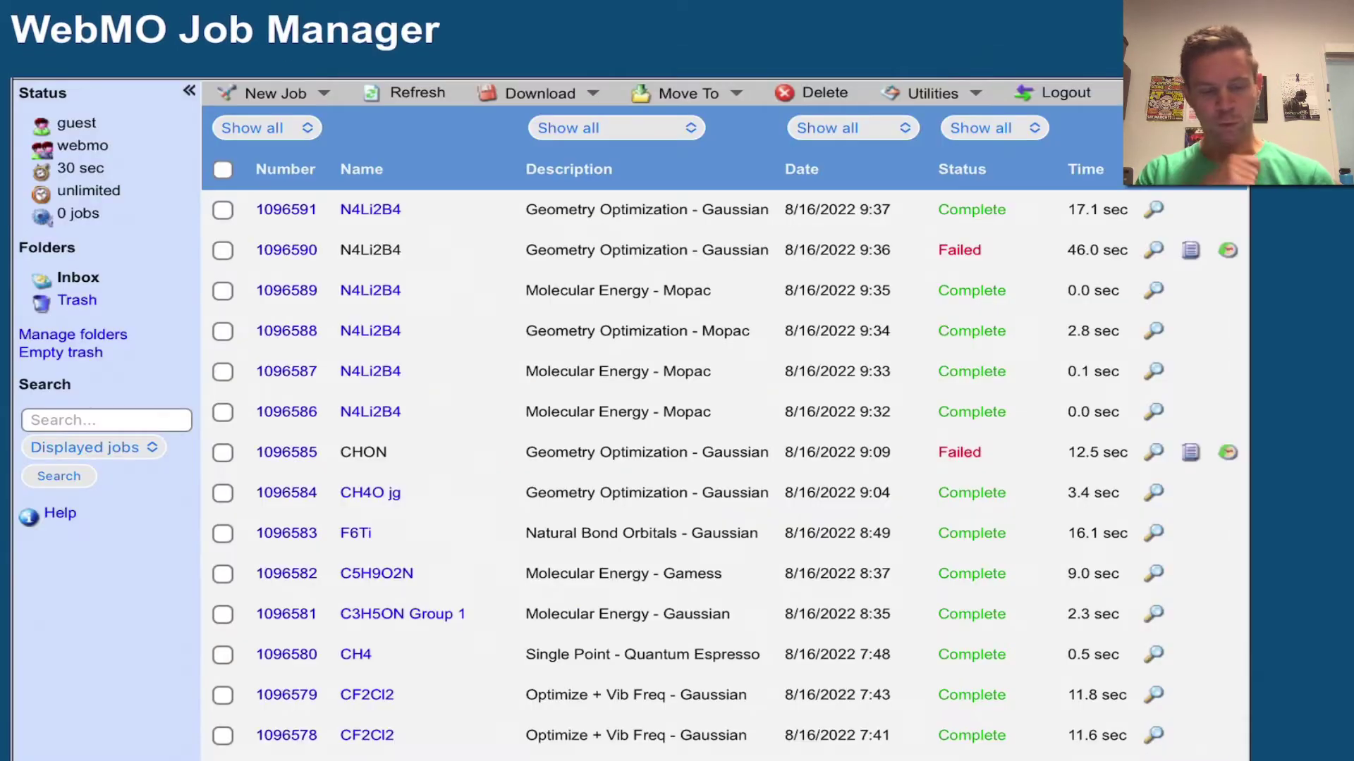
{"action": "left_click", "coordinate": [275, 93]}
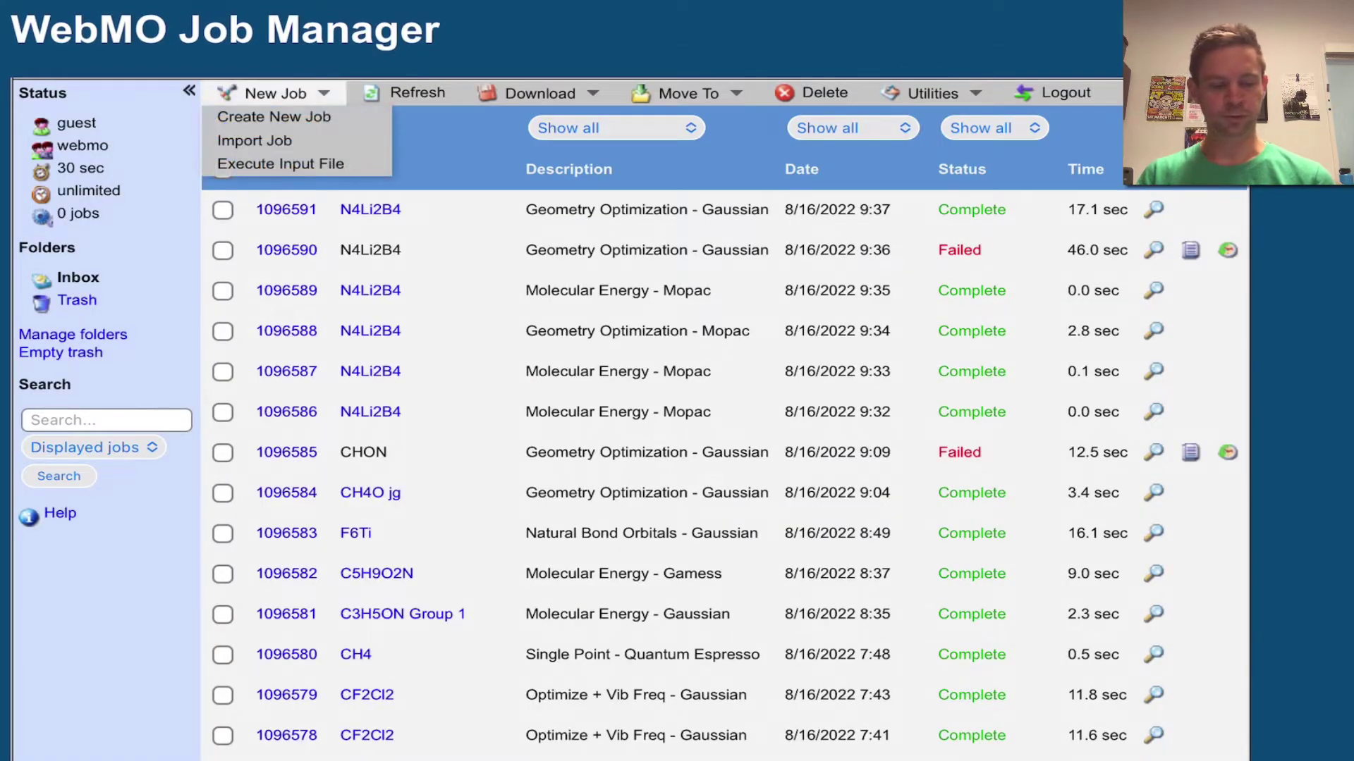
{"action": "left_click", "coordinate": [273, 116]}
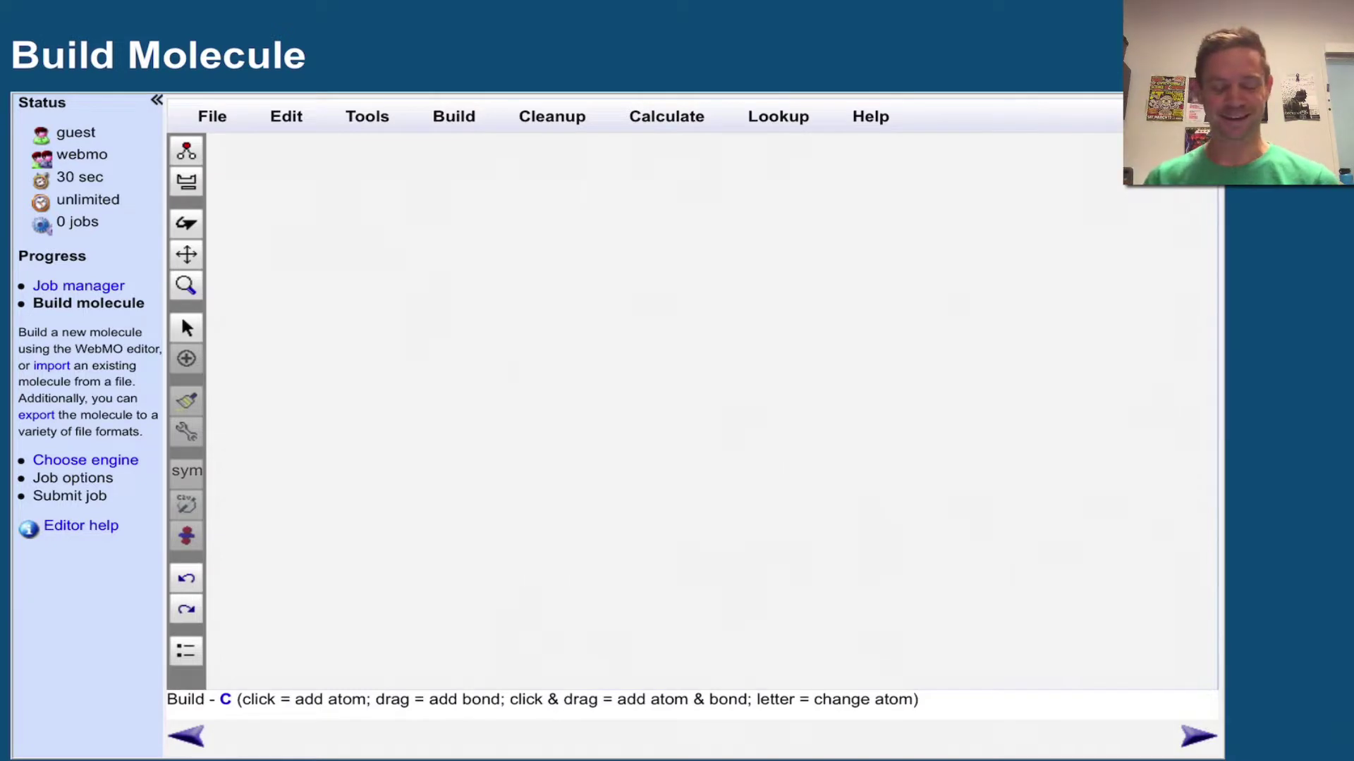
Sketch the four-carbon chain, making the first C–C bond a double bond.
{"action": "left_click", "coordinate": [428, 405]}
{"action": "left_click_drag", "start_coordinate": [428, 406], "coordinate": [529, 327]}
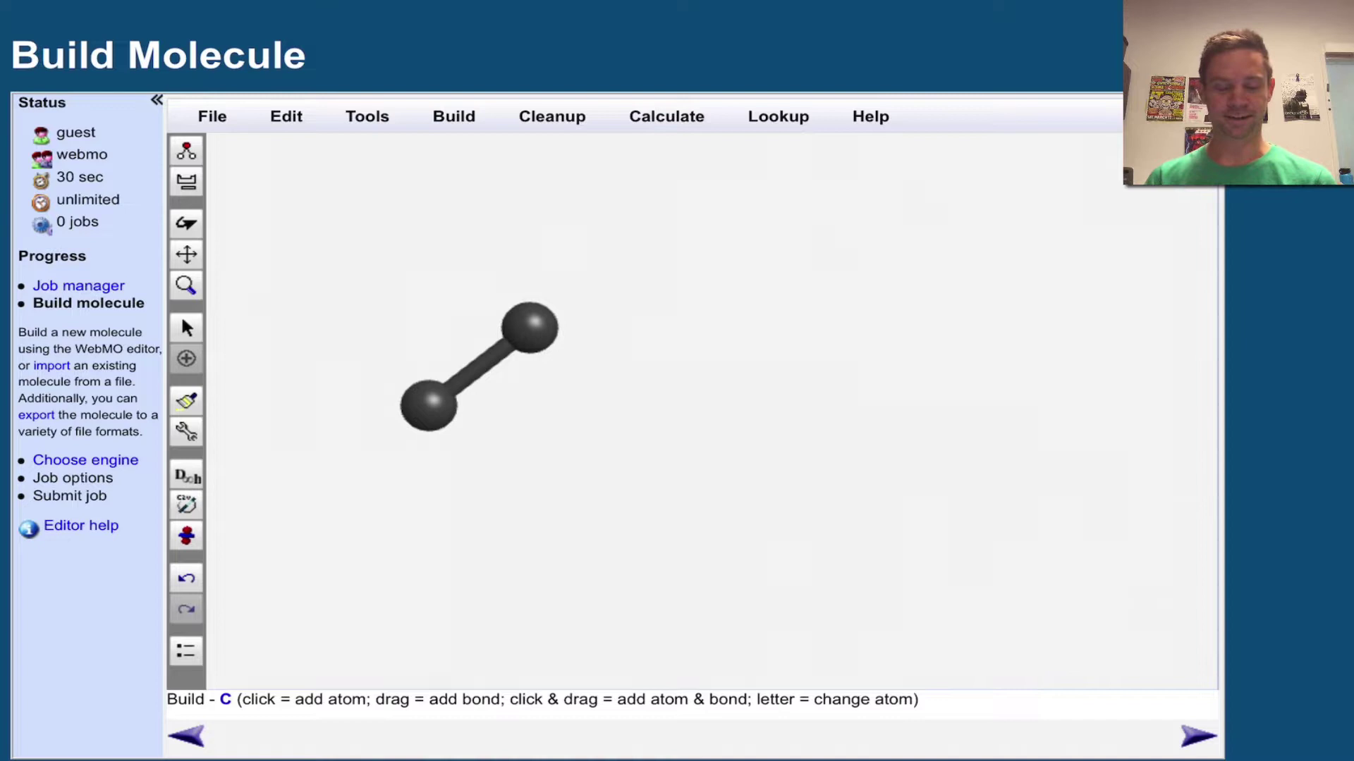
{"action": "left_click", "coordinate": [480, 367]}
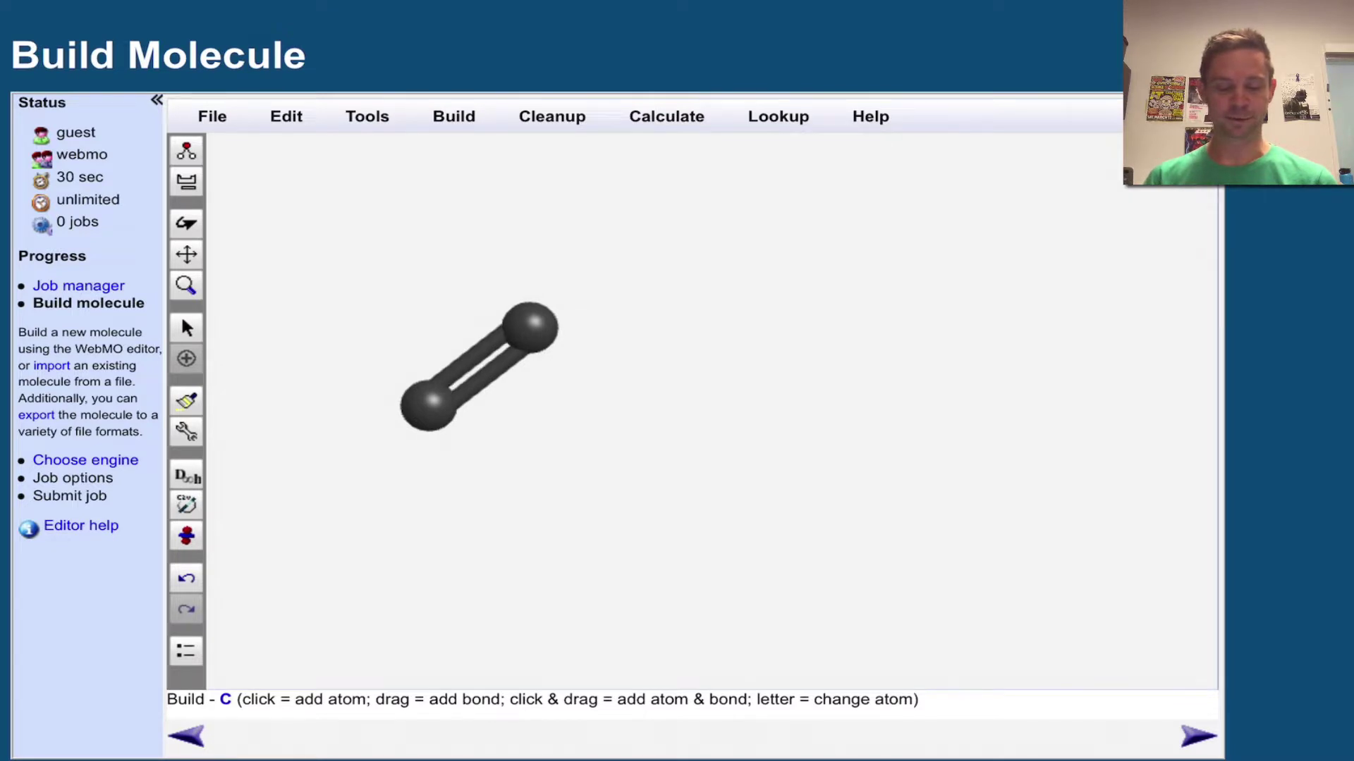
{"action": "left_click_drag", "start_coordinate": [529, 328], "coordinate": [715, 337]}
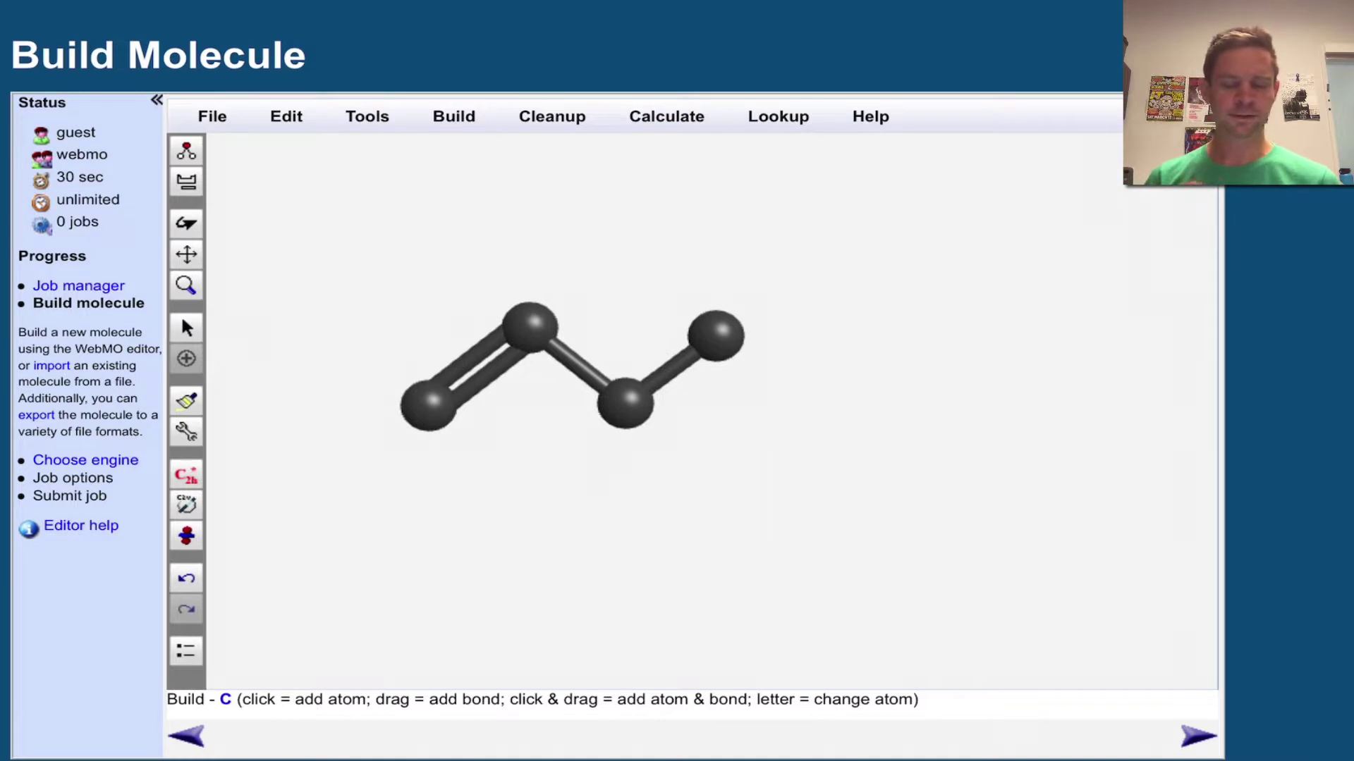
Run the comprehensive cleanup to add hydrogens, then rotate 1-butene to inspect its shape.
{"action": "left_click", "coordinate": [552, 117]}
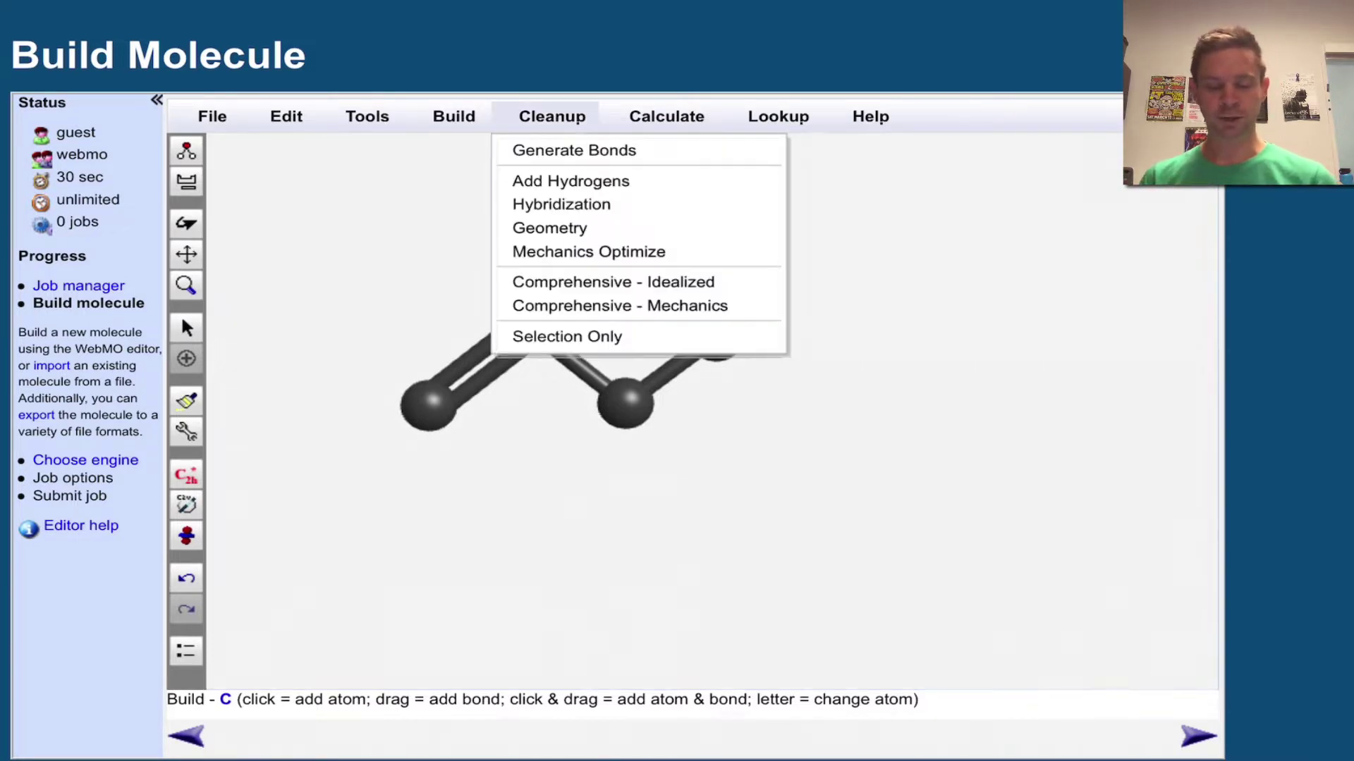
{"action": "left_click", "coordinate": [619, 305]}
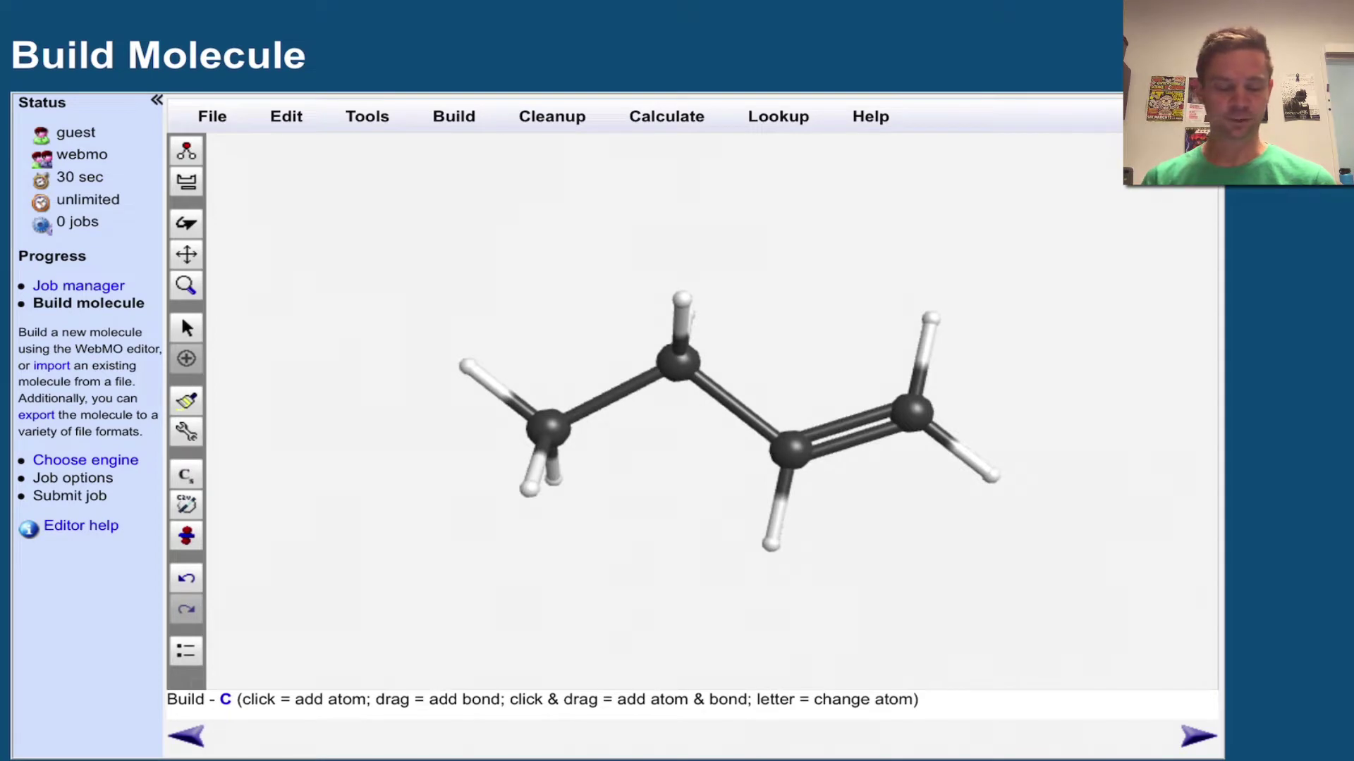
{"action": "key", "text": "Escape"}
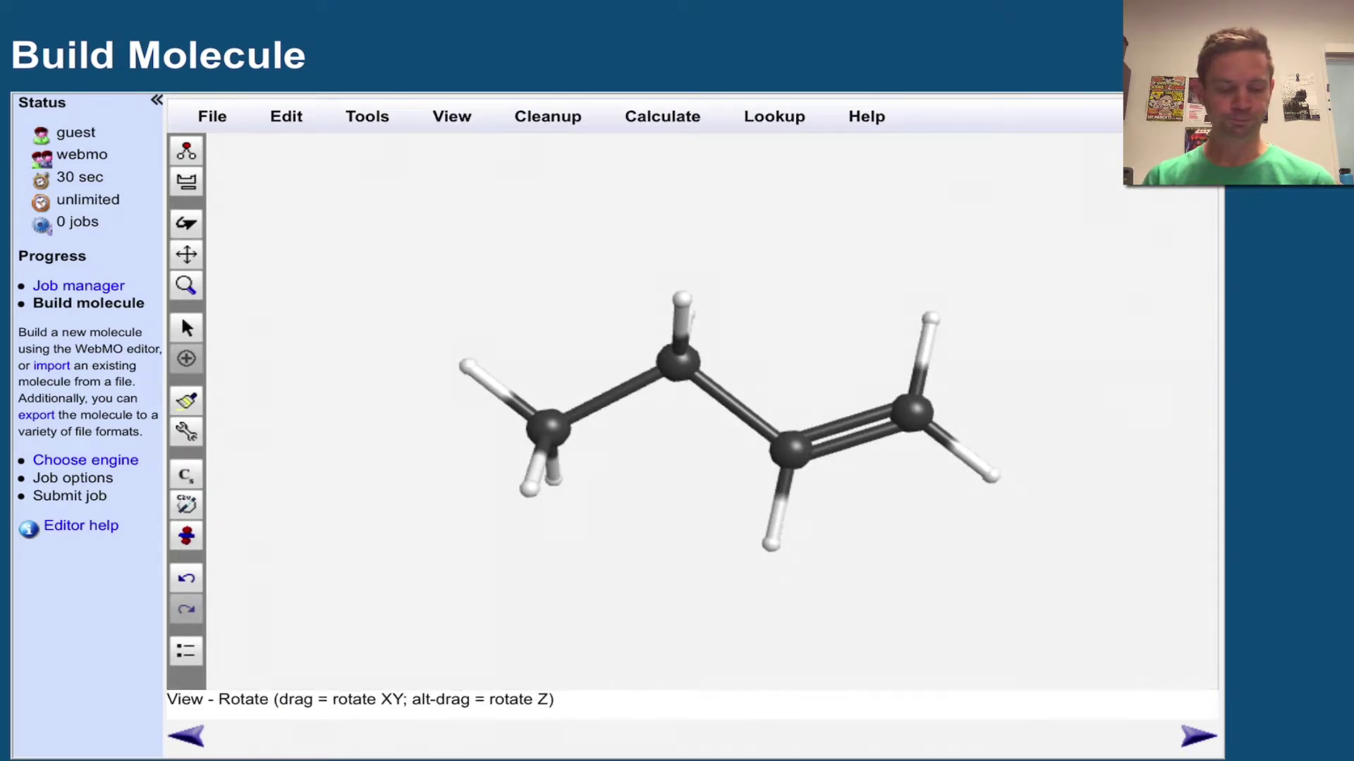
{"action": "left_click_drag", "start_coordinate": [705, 423], "coordinate": [1022, 265]}
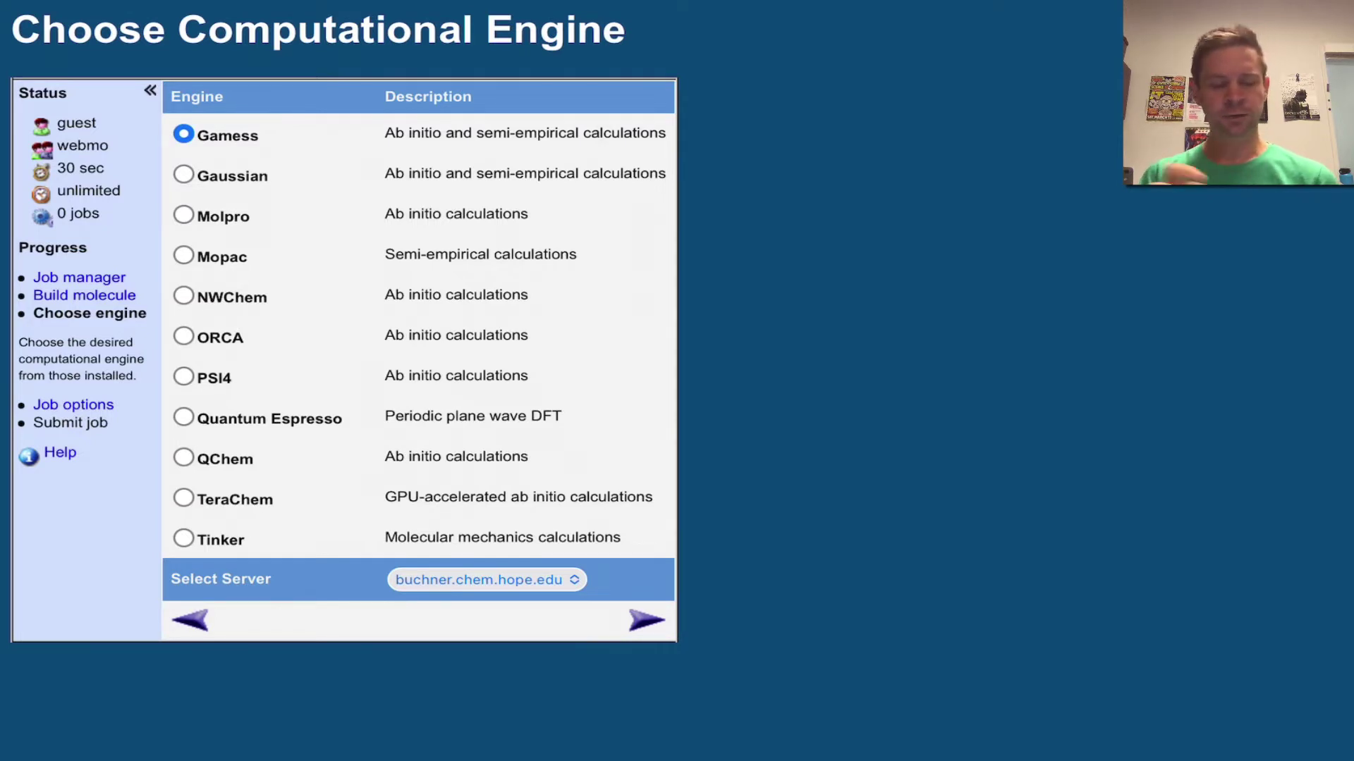
Submit a Gaussian Natural Bond Orbitals calculation for the C4H8 molecule.
{"action": "left_click", "coordinate": [183, 174]}
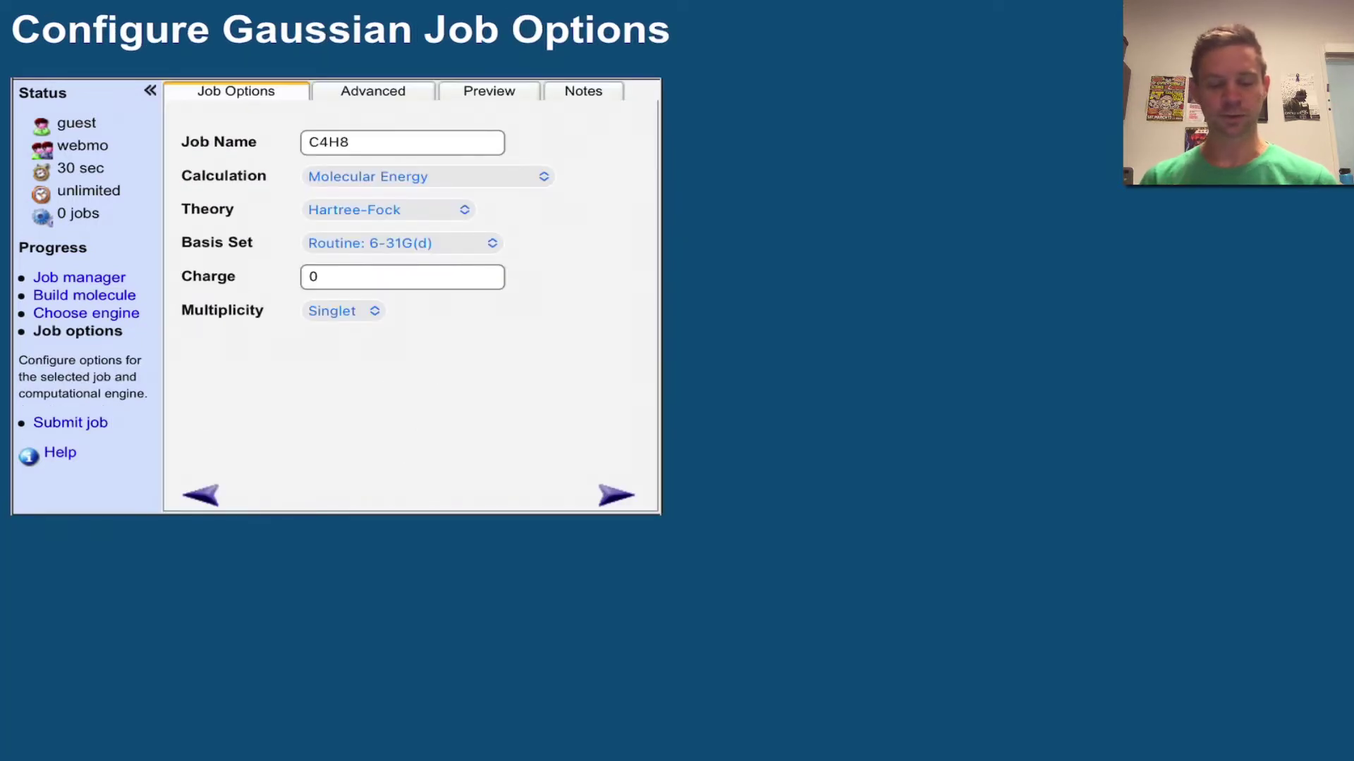
{"action": "left_click", "coordinate": [428, 176]}
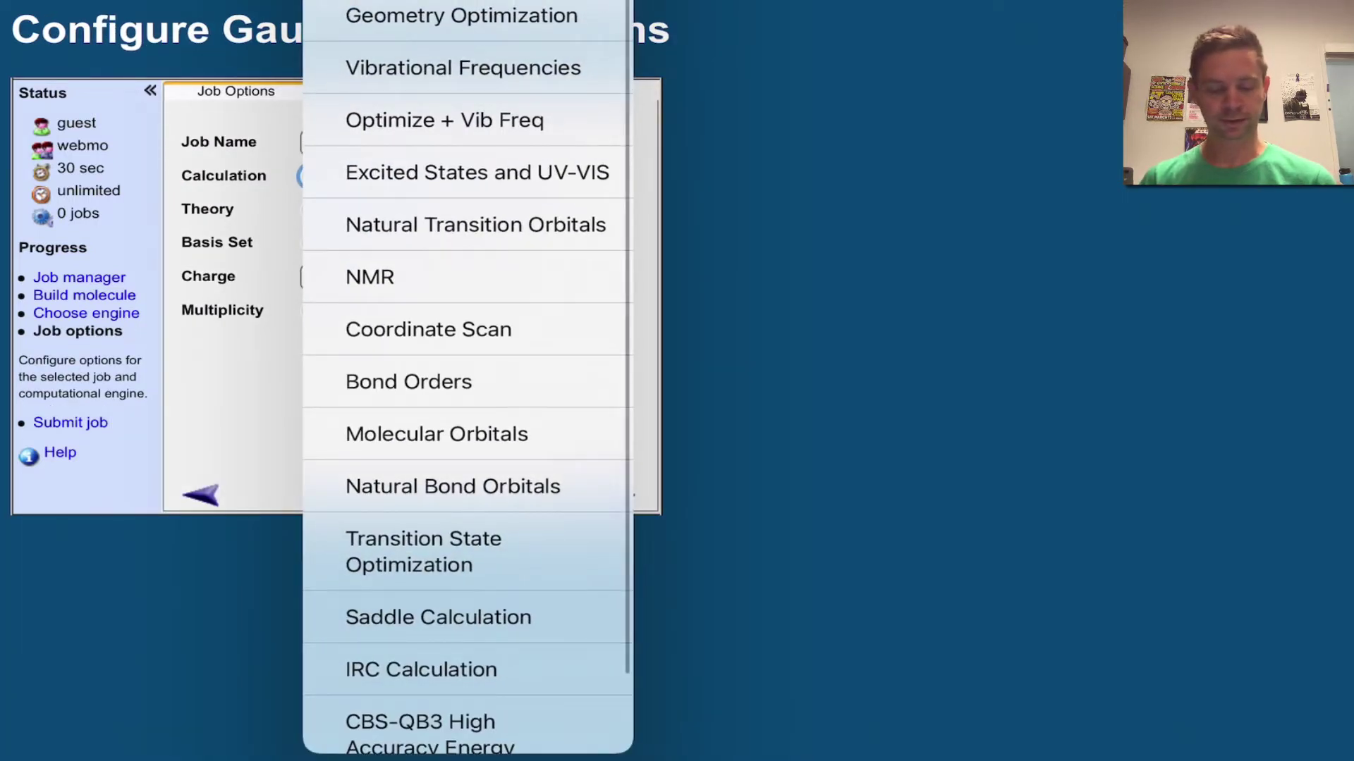
{"action": "scroll", "coordinate": [468, 381], "scroll_direction": "down", "scroll_amount": 2}
{"action": "left_click", "coordinate": [453, 396]}
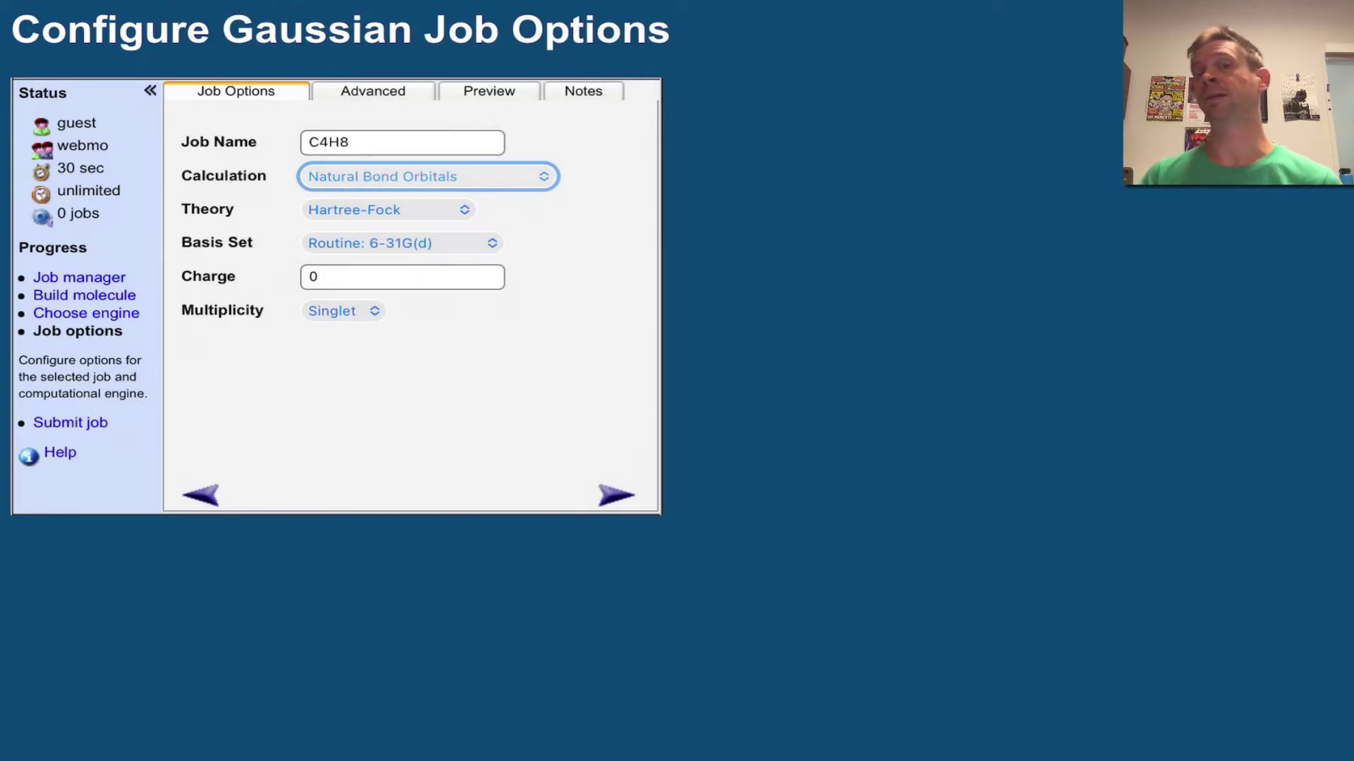
{"action": "left_click", "coordinate": [616, 496]}
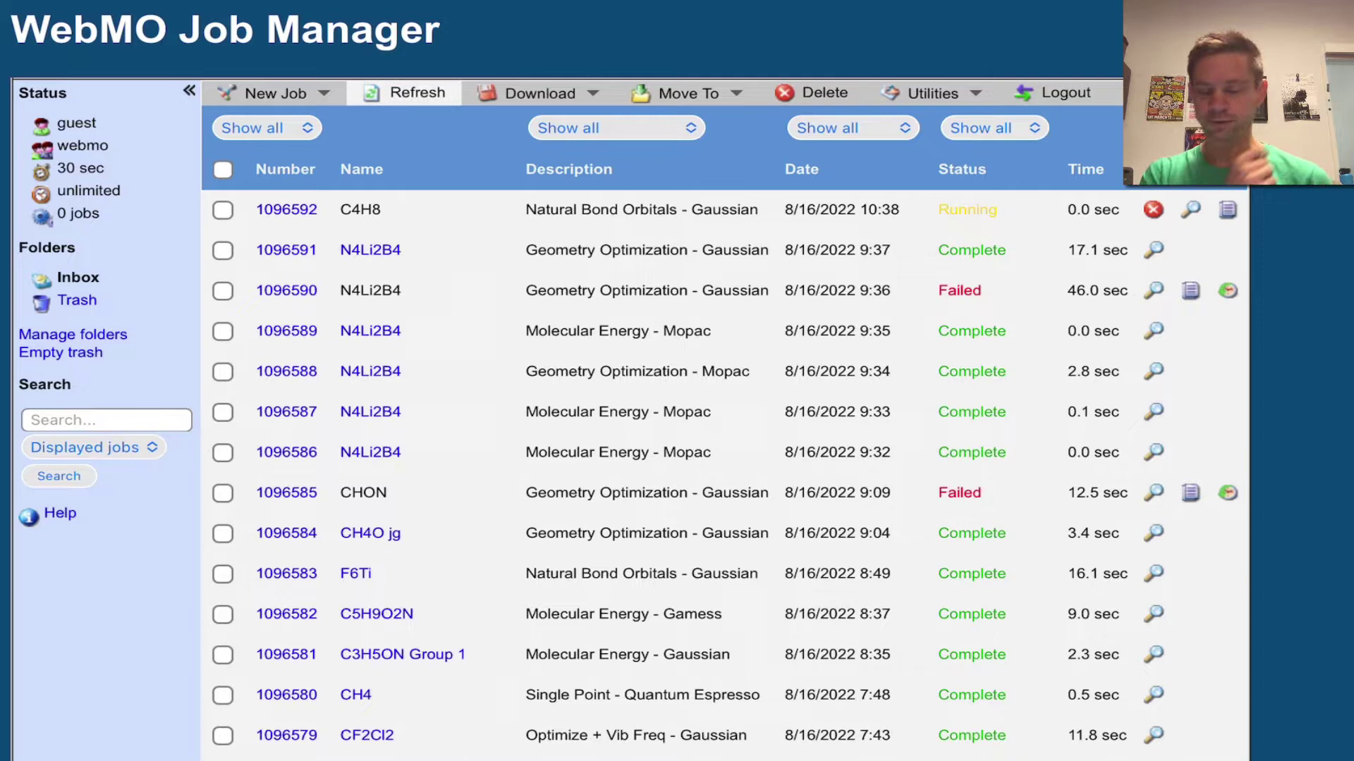
Refresh the Job Manager and open the completed C4H8 job's results.
{"action": "left_click", "coordinate": [404, 92]}
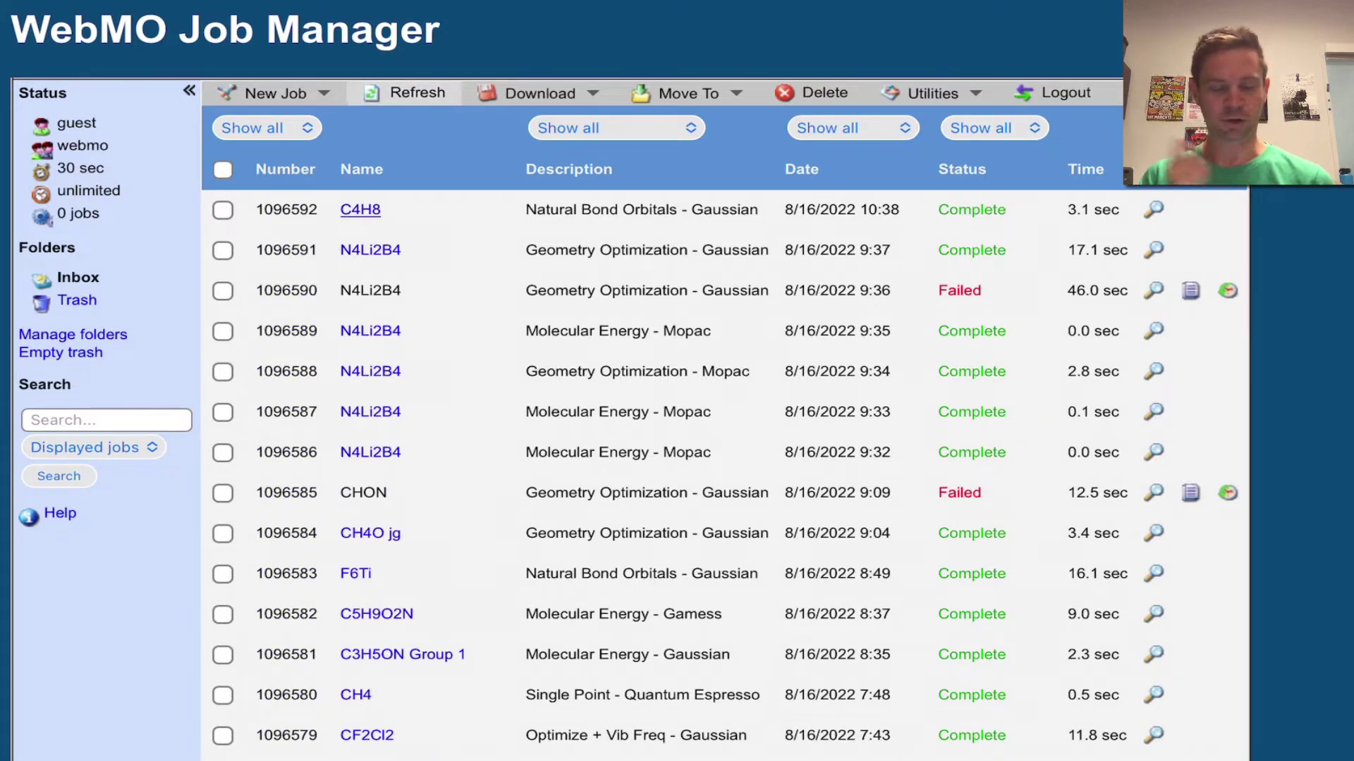
{"action": "left_click", "coordinate": [360, 209]}
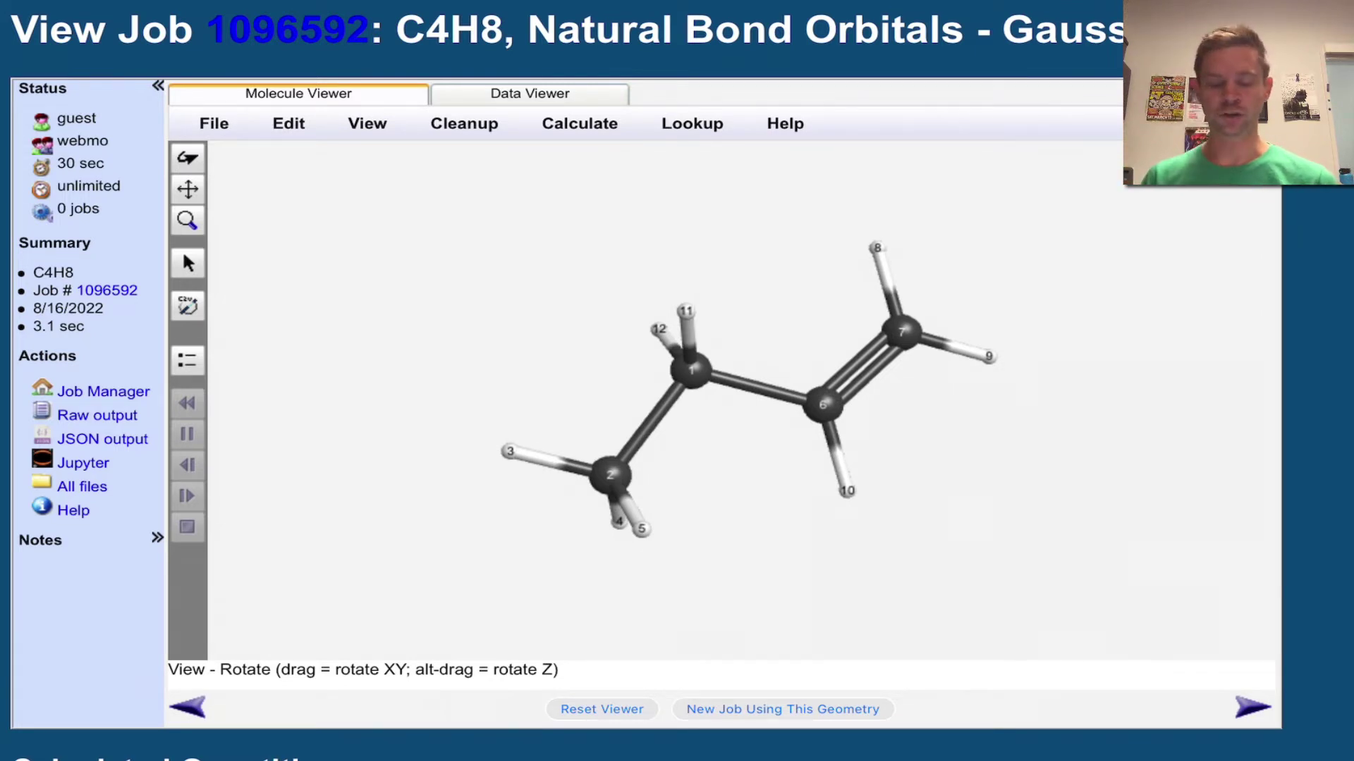
Scroll through the job results to the NBO bond-orbital rows for C6–C7.
{"action": "scroll", "coordinate": [676, 380], "scroll_direction": "down", "scroll_amount": 15}
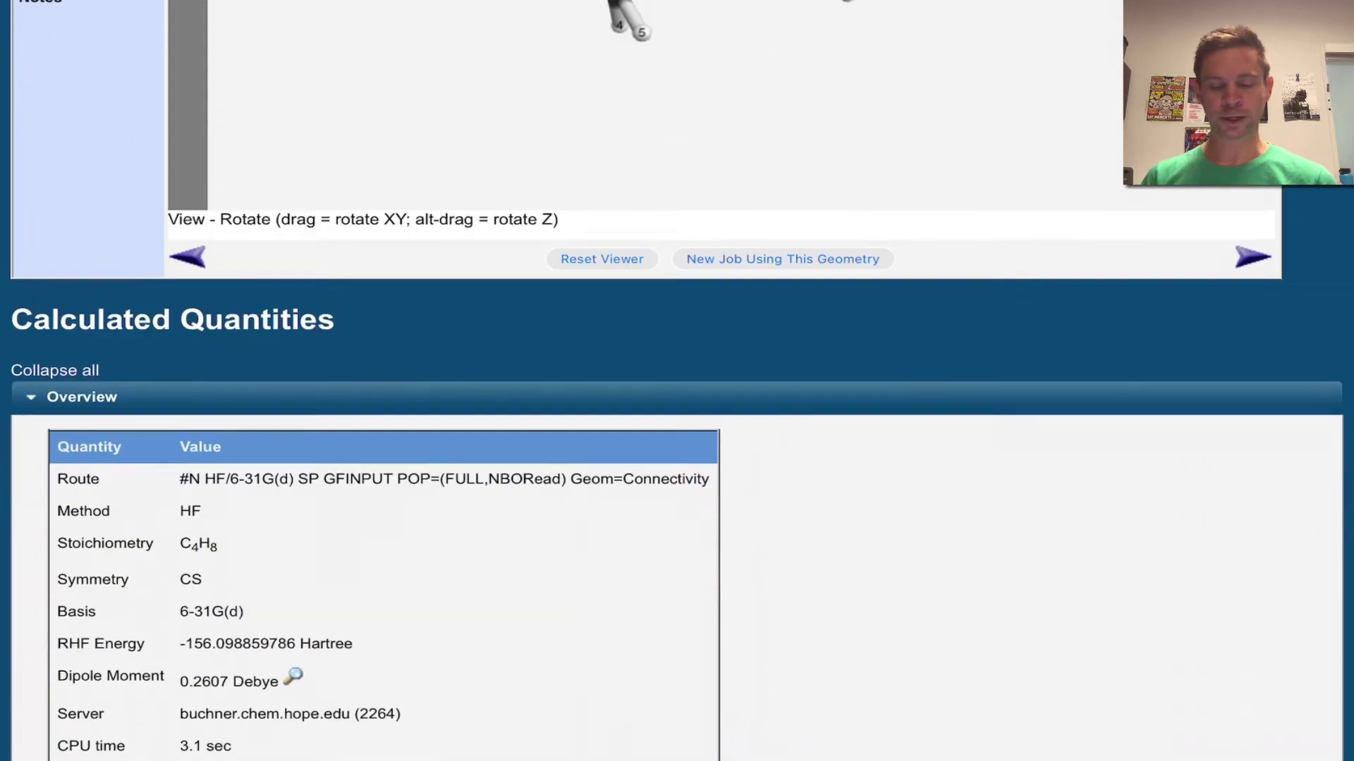
{"action": "scroll", "coordinate": [677, 381], "scroll_direction": "down", "scroll_amount": 20}
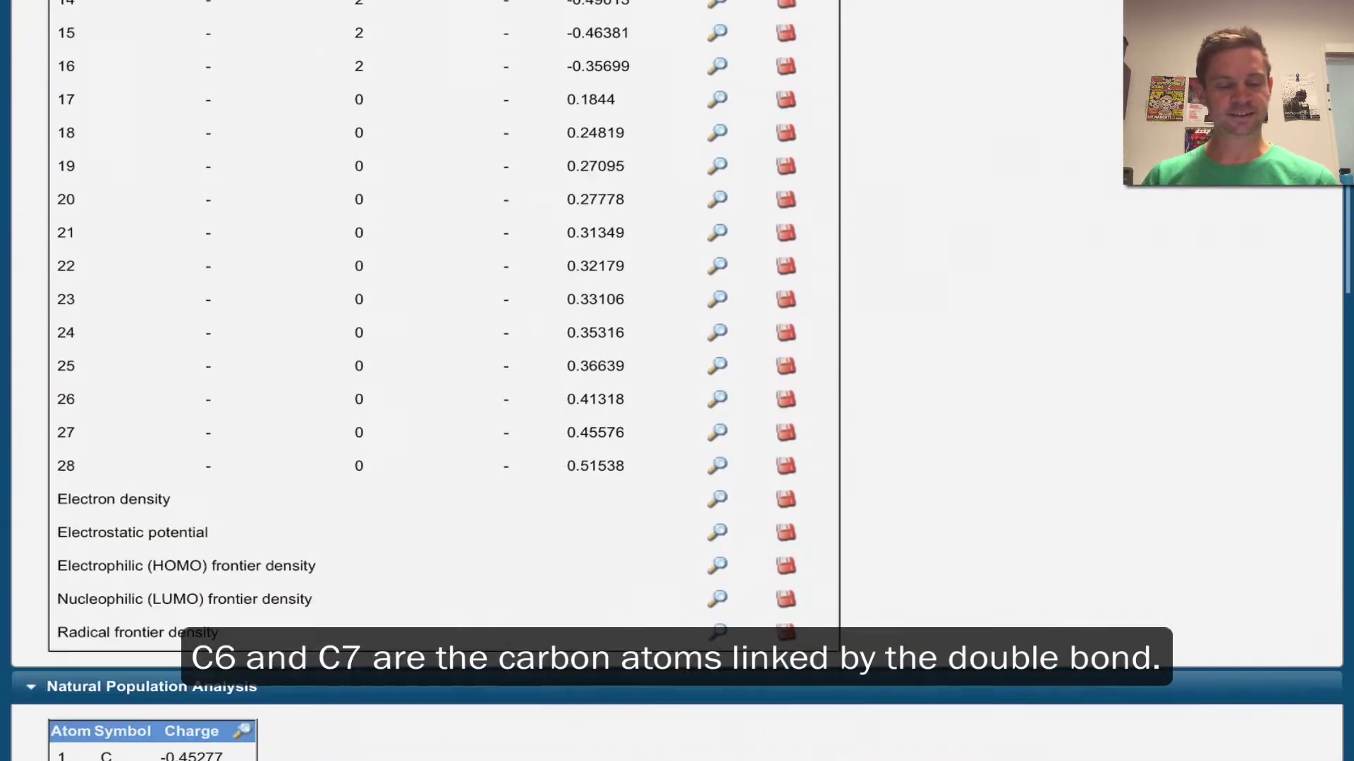
{"action": "scroll", "coordinate": [677, 380], "scroll_direction": "down", "scroll_amount": 20}
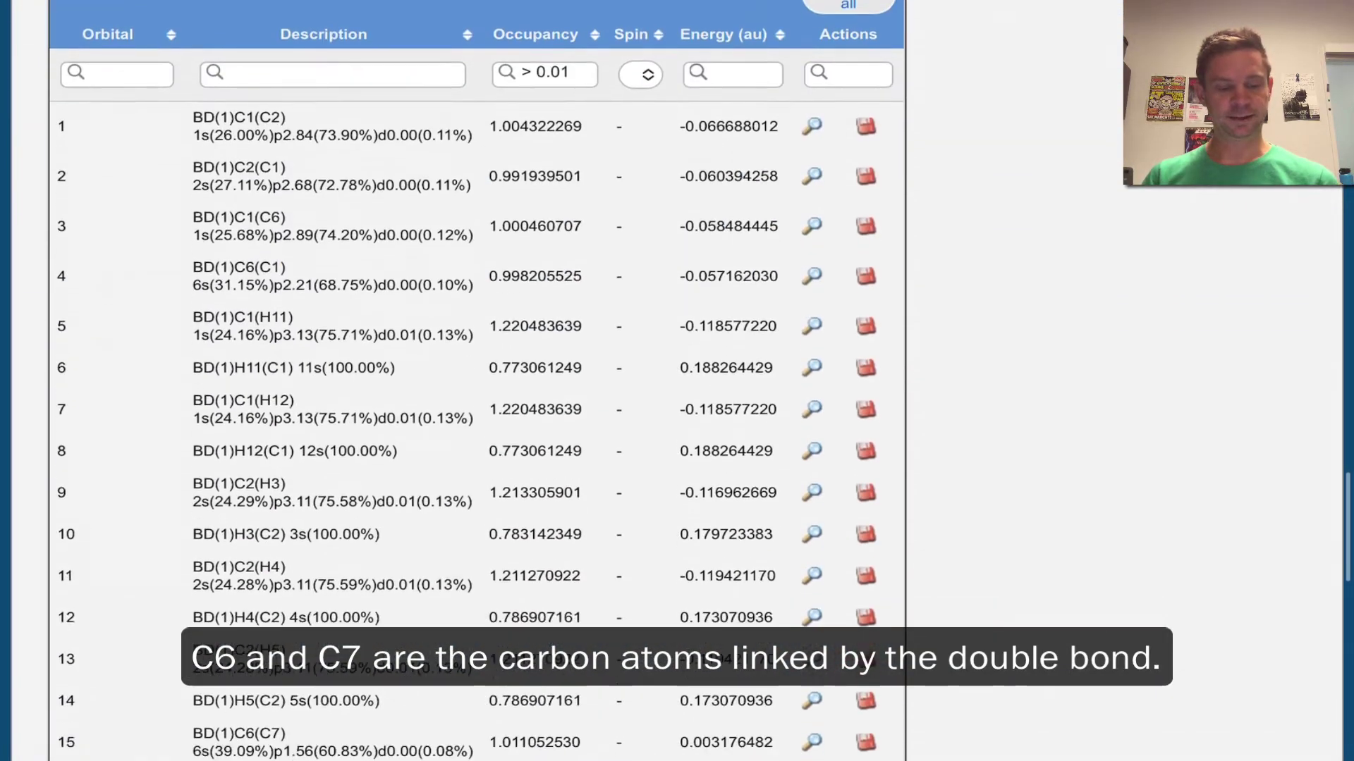
{"action": "scroll", "coordinate": [476, 381], "scroll_direction": "up", "scroll_amount": 1}
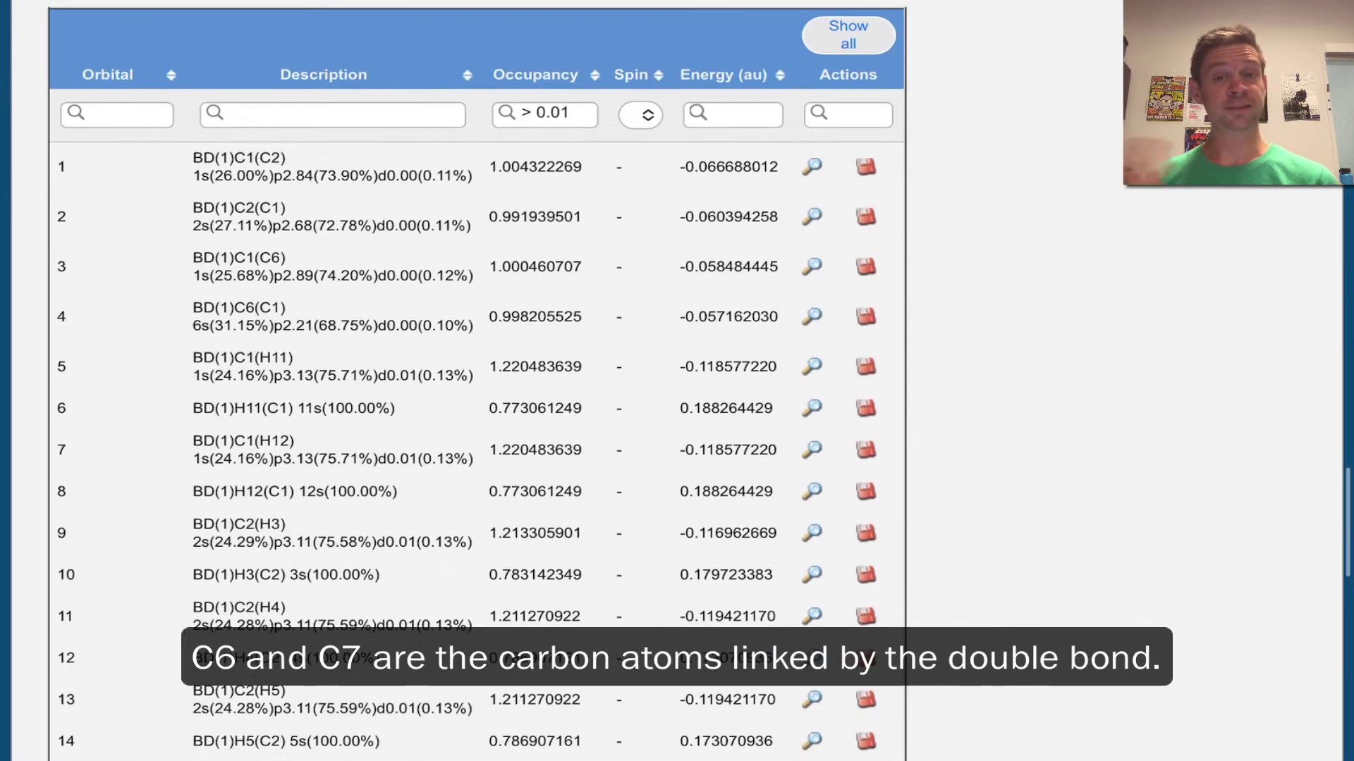
{"action": "scroll", "coordinate": [477, 380], "scroll_direction": "down", "scroll_amount": 3}
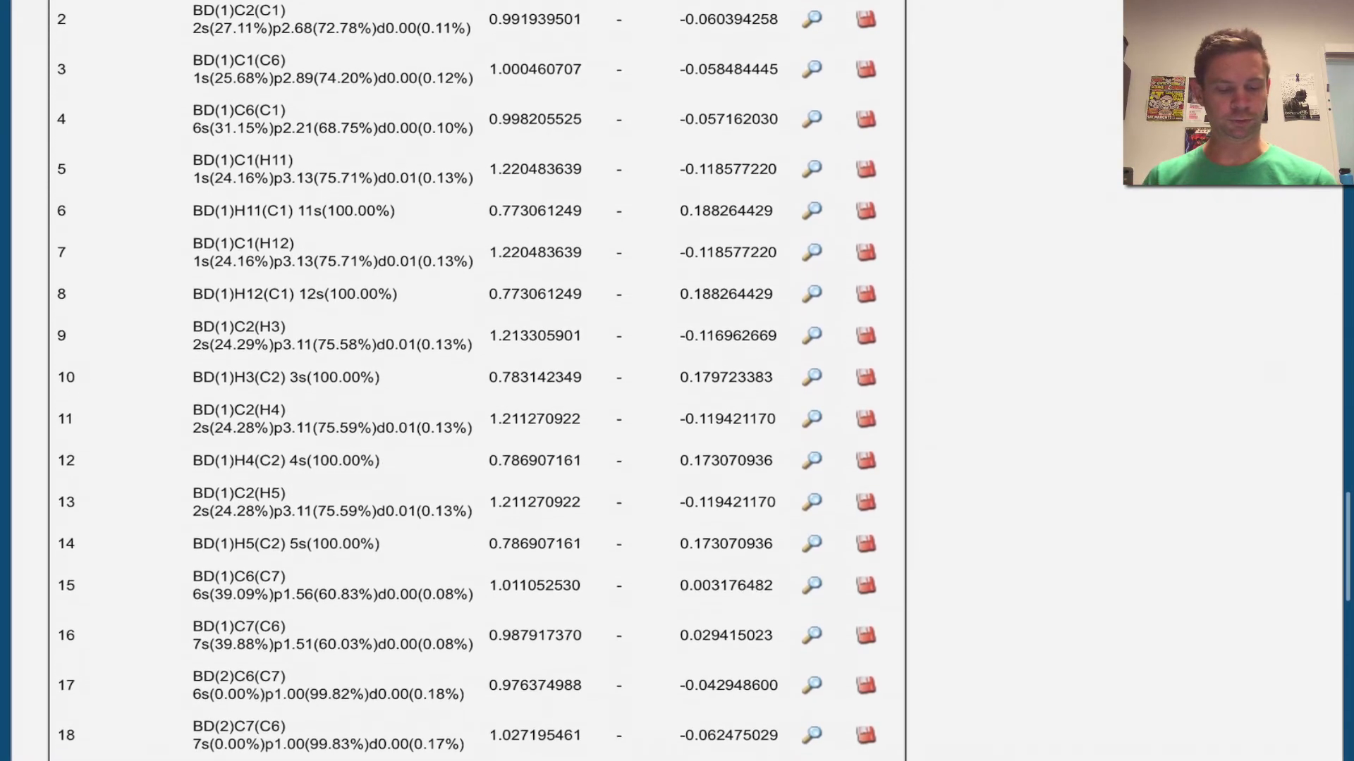
{"action": "scroll", "coordinate": [476, 381], "scroll_direction": "down", "scroll_amount": 1}
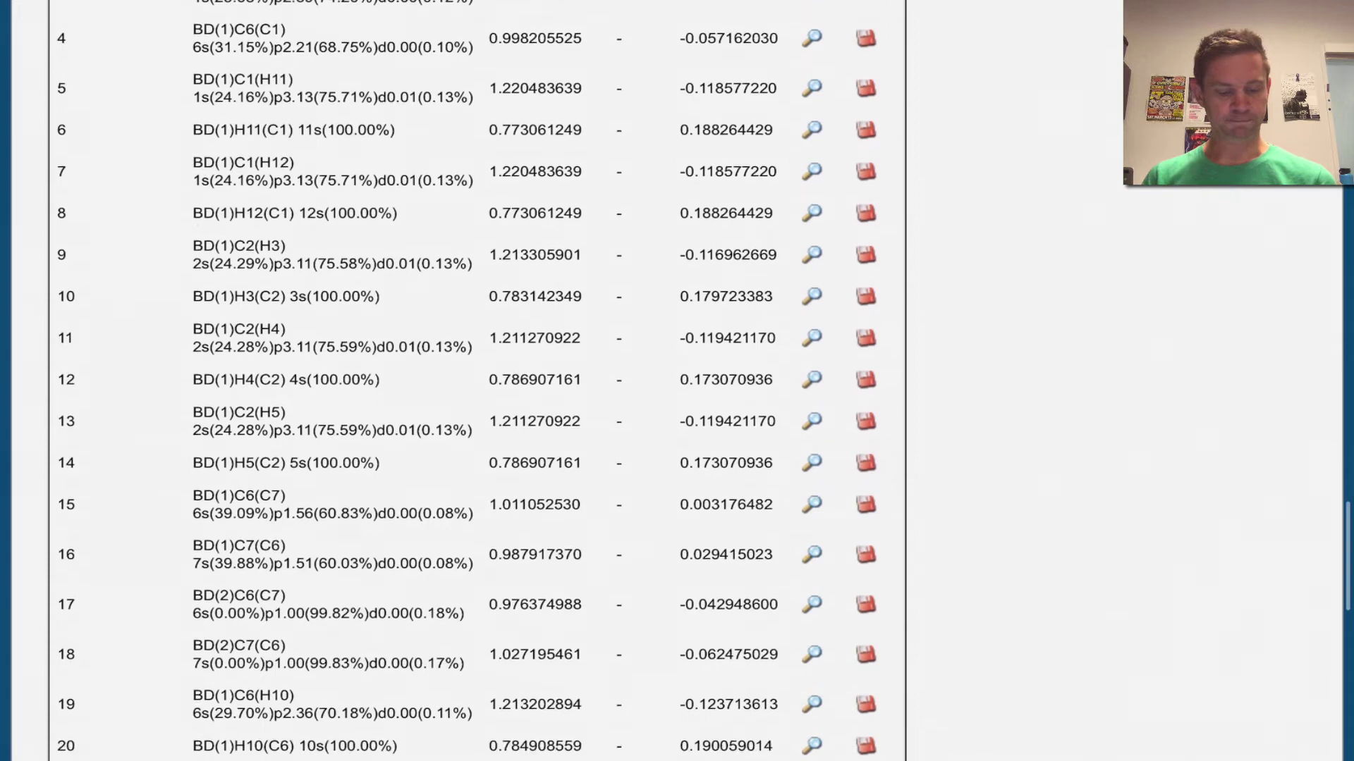
{"action": "scroll", "coordinate": [476, 381], "scroll_direction": "down", "scroll_amount": 1}
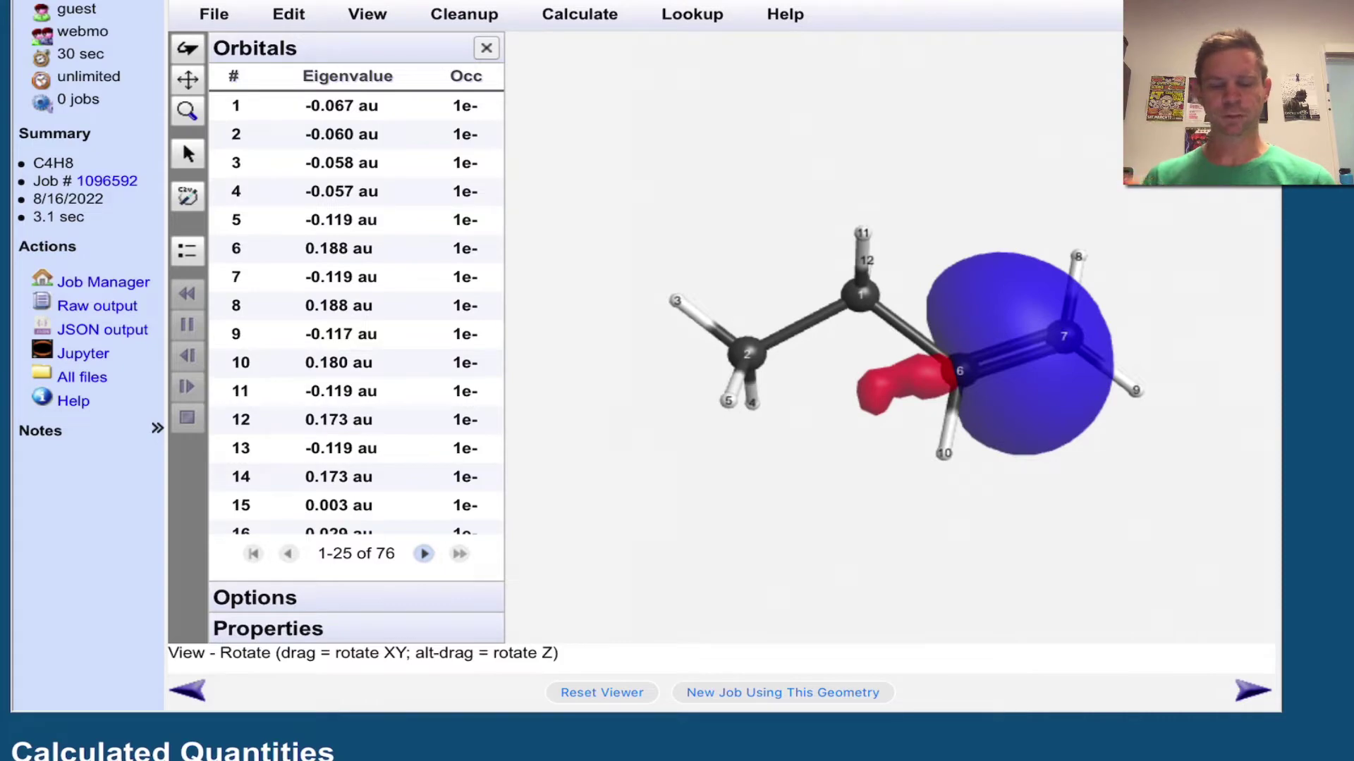
Scroll down to the Natural Hybrid Orbitals table showing the C6–C7 rows 15–18.
{"action": "scroll", "coordinate": [677, 381], "scroll_direction": "down", "scroll_amount": 20}
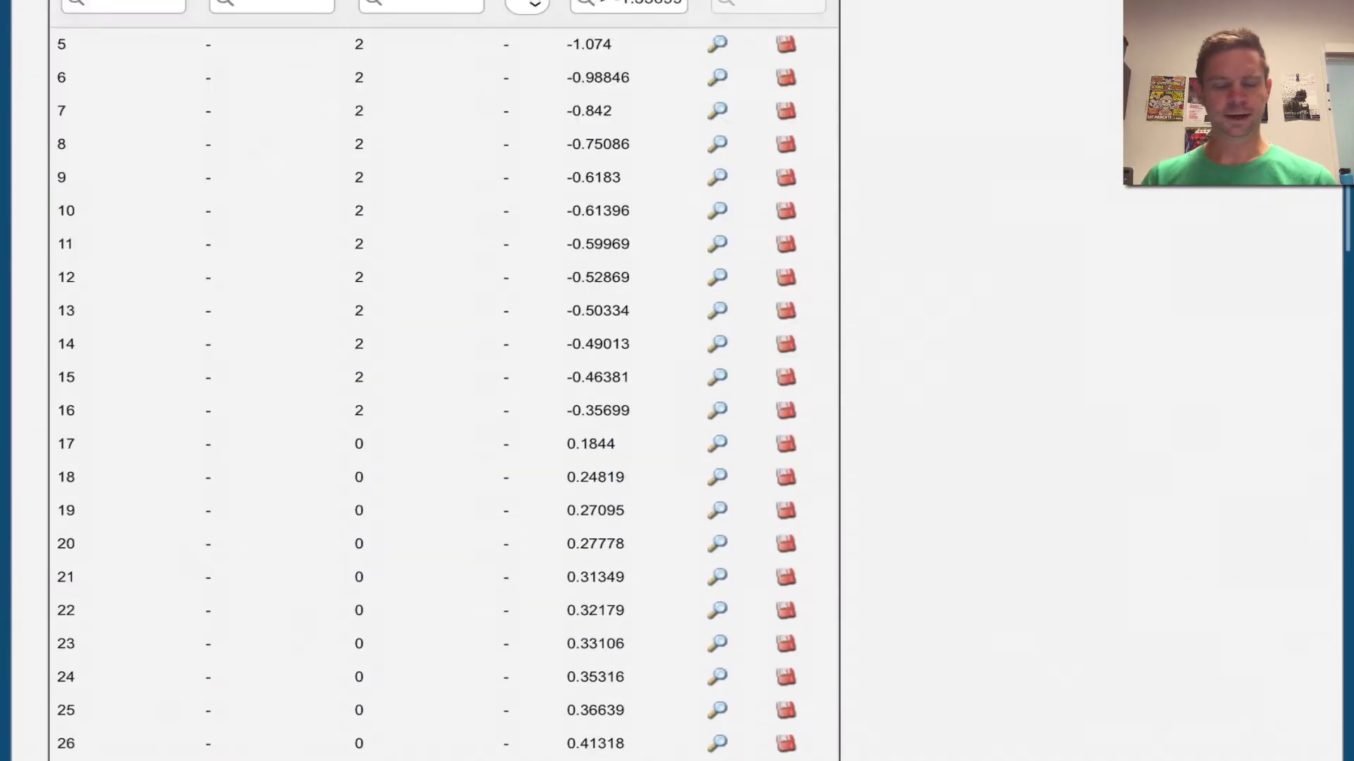
{"action": "scroll", "coordinate": [677, 381], "scroll_direction": "down", "scroll_amount": 14}
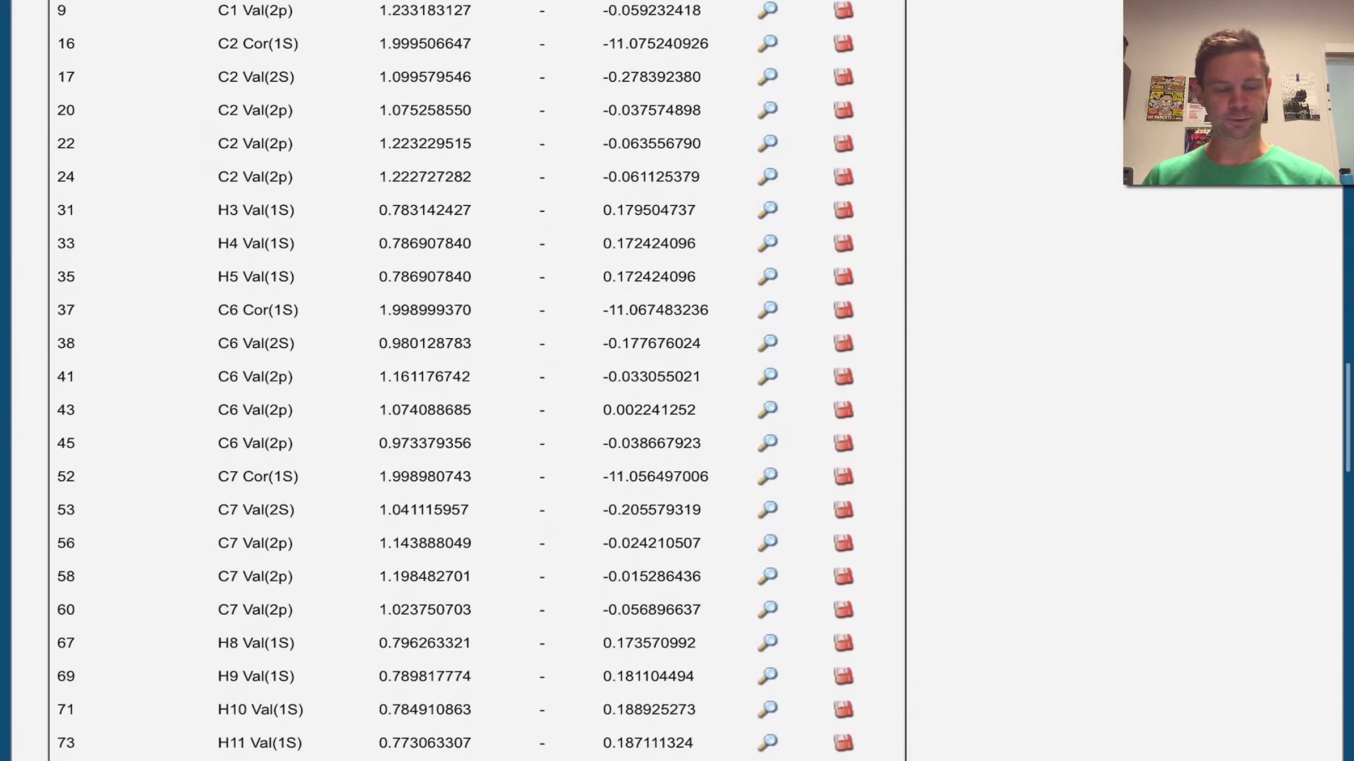
{"action": "scroll", "coordinate": [677, 381], "scroll_direction": "down", "scroll_amount": 17}
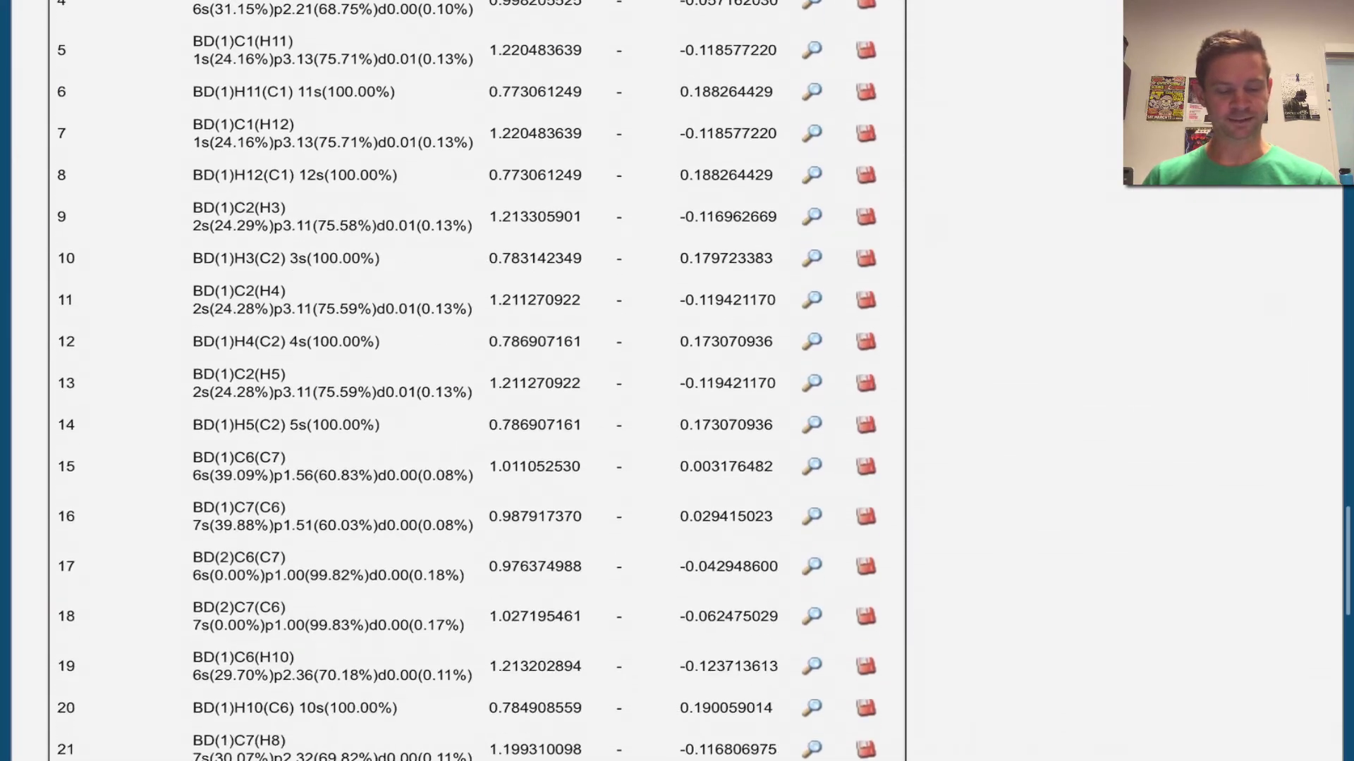
{"action": "scroll", "coordinate": [465, 381], "scroll_direction": "up", "scroll_amount": 5}
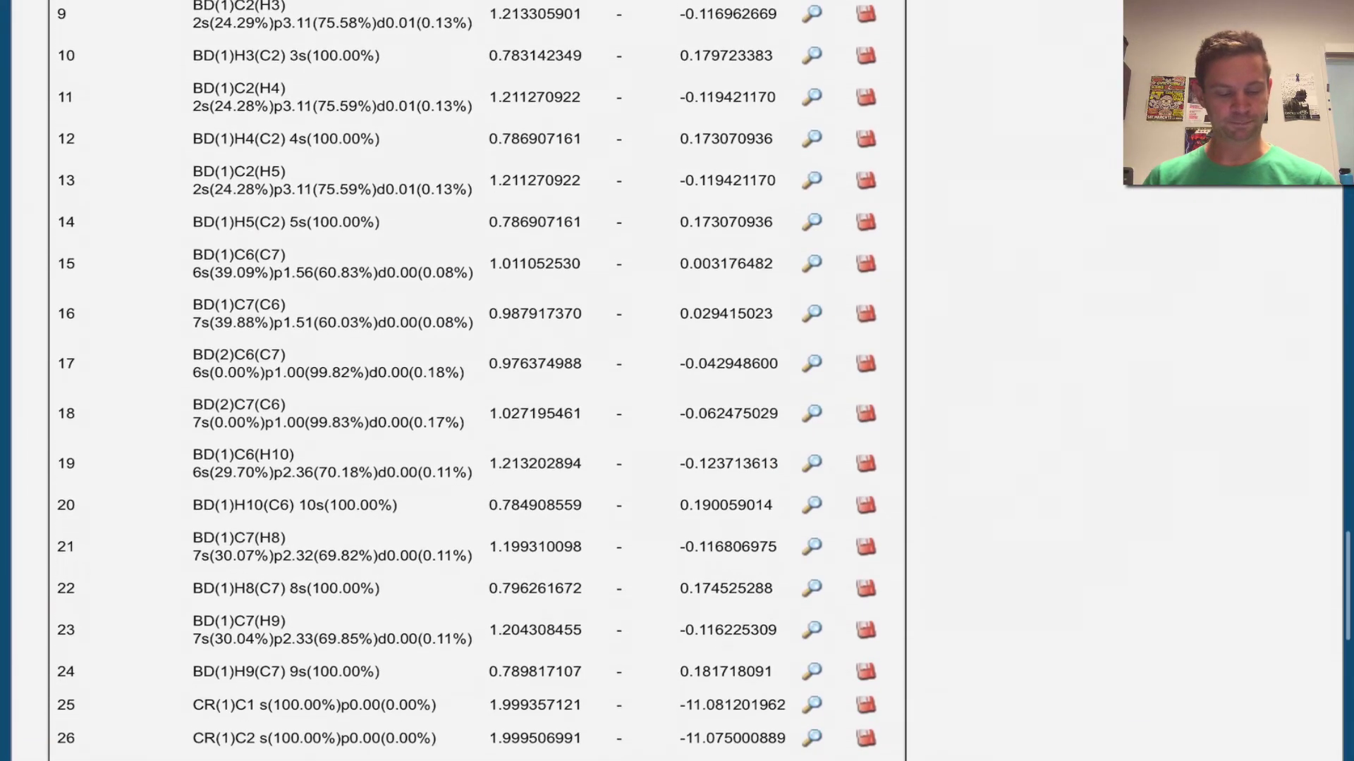
{"action": "scroll", "coordinate": [465, 381], "scroll_direction": "up", "scroll_amount": 2}
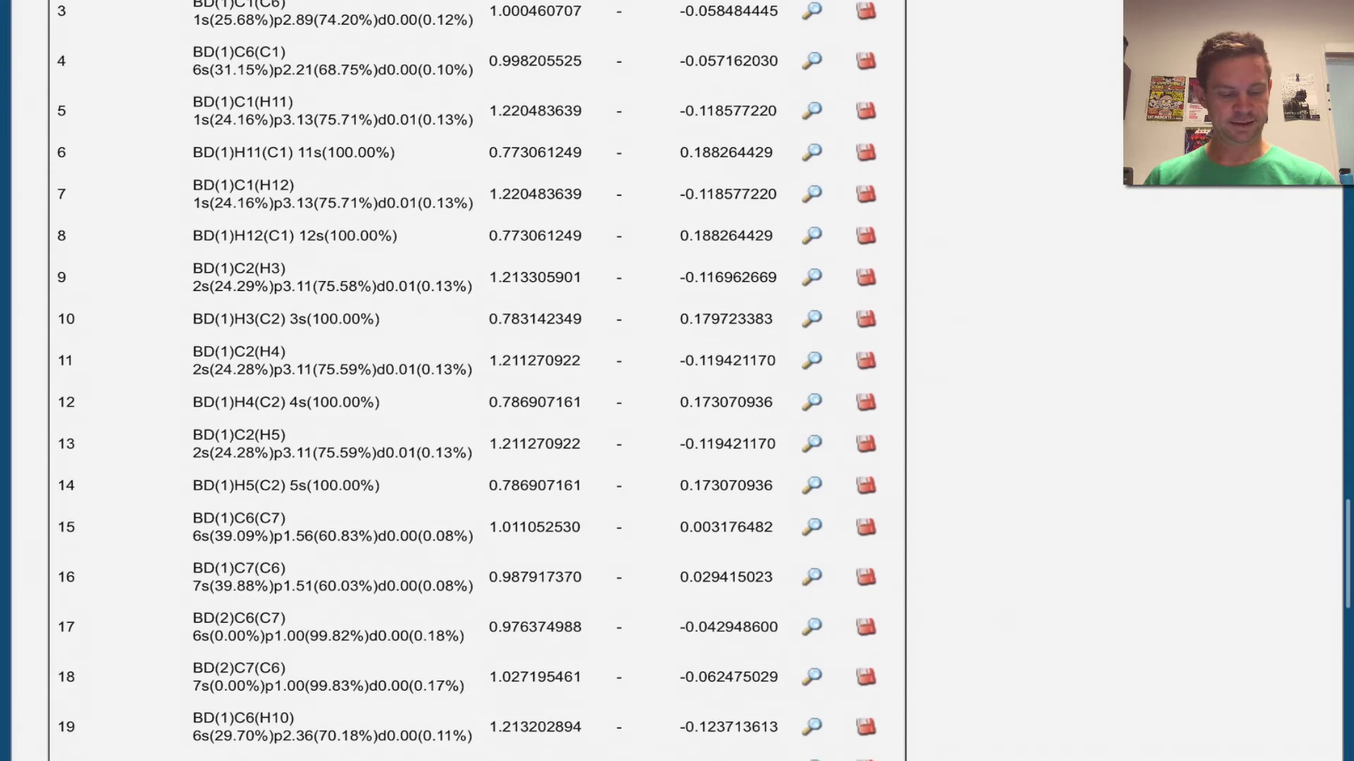
Display Natural Hybrid Orbital row 16, BD(1)C7(C6), in the Molecule Viewer.
{"action": "left_click", "coordinate": [811, 564]}
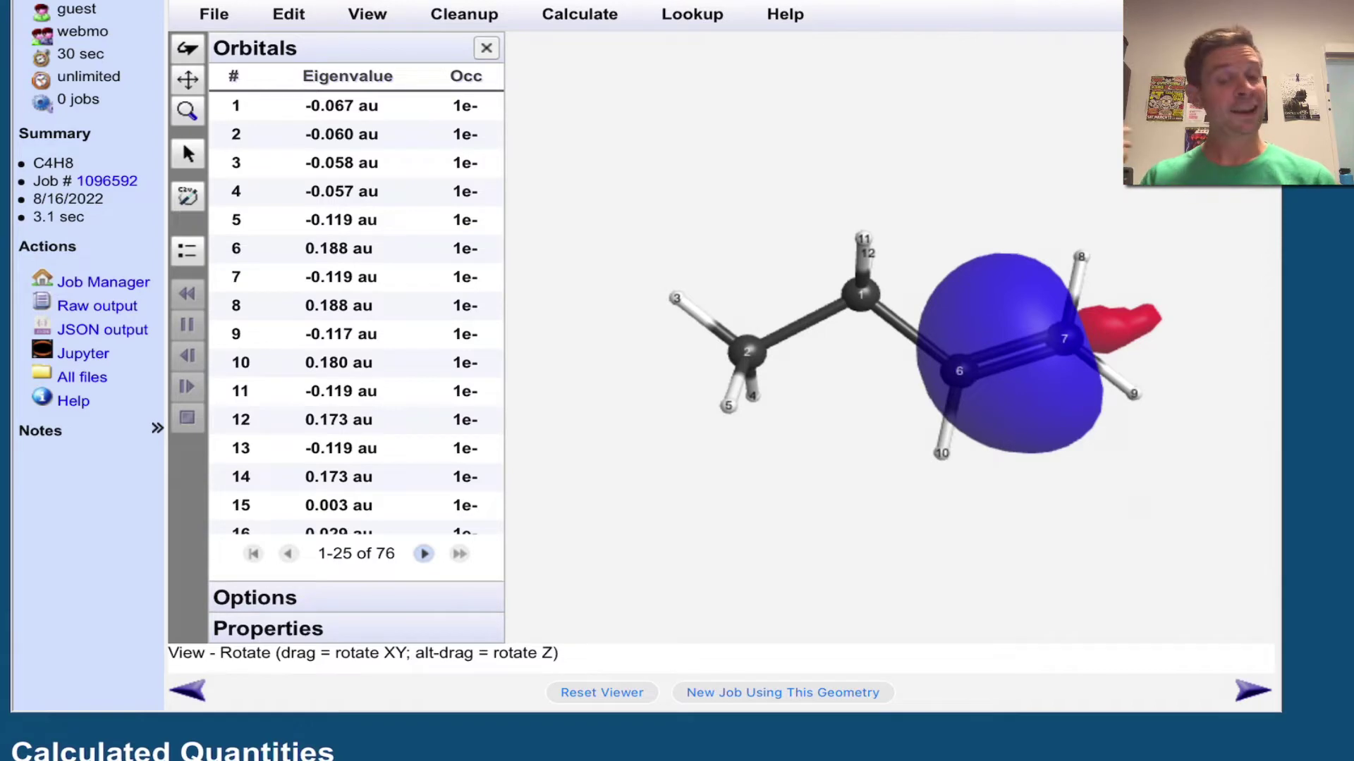
Scroll to the Natural Bond Orbitals table to locate row 8, BD(1)C6-C7.
{"action": "scroll", "coordinate": [677, 381], "scroll_direction": "down", "scroll_amount": 20}
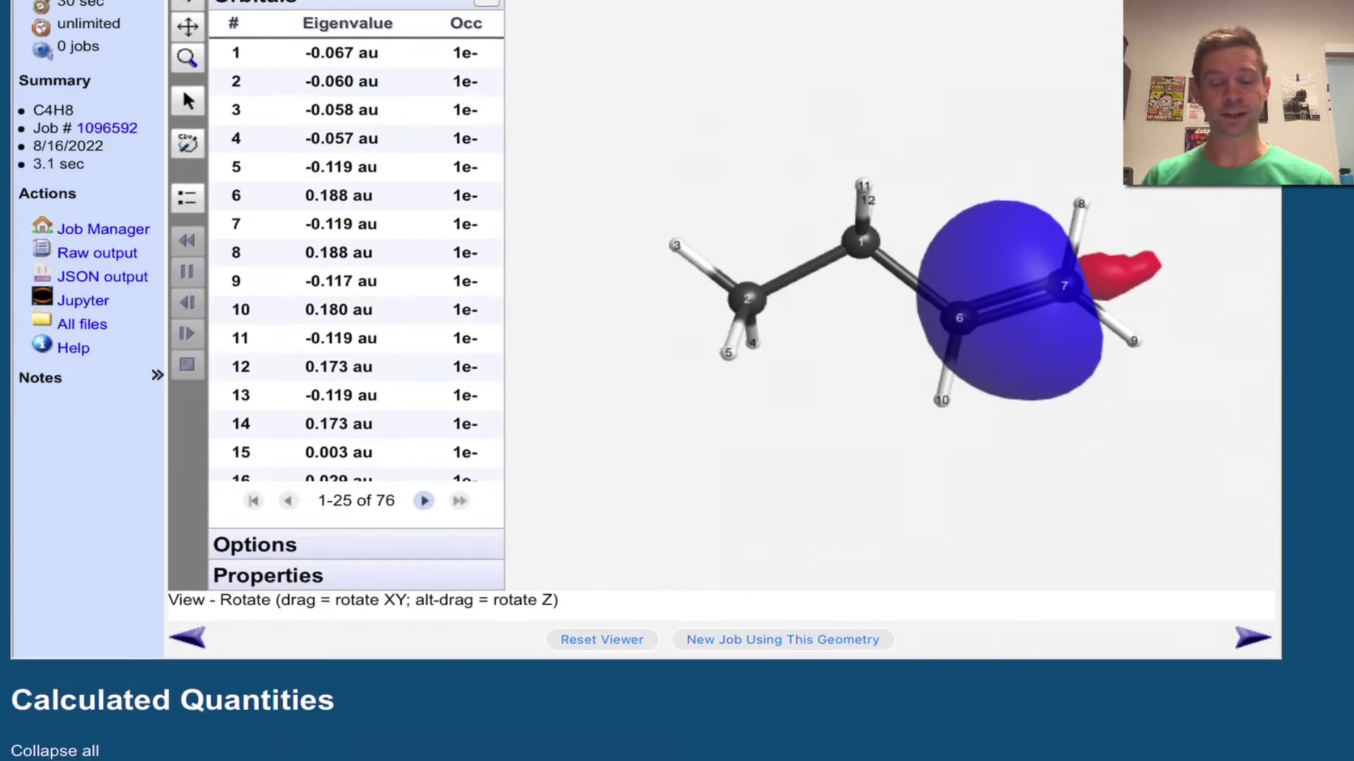
{"action": "scroll", "coordinate": [677, 381], "scroll_direction": "down", "scroll_amount": 20}
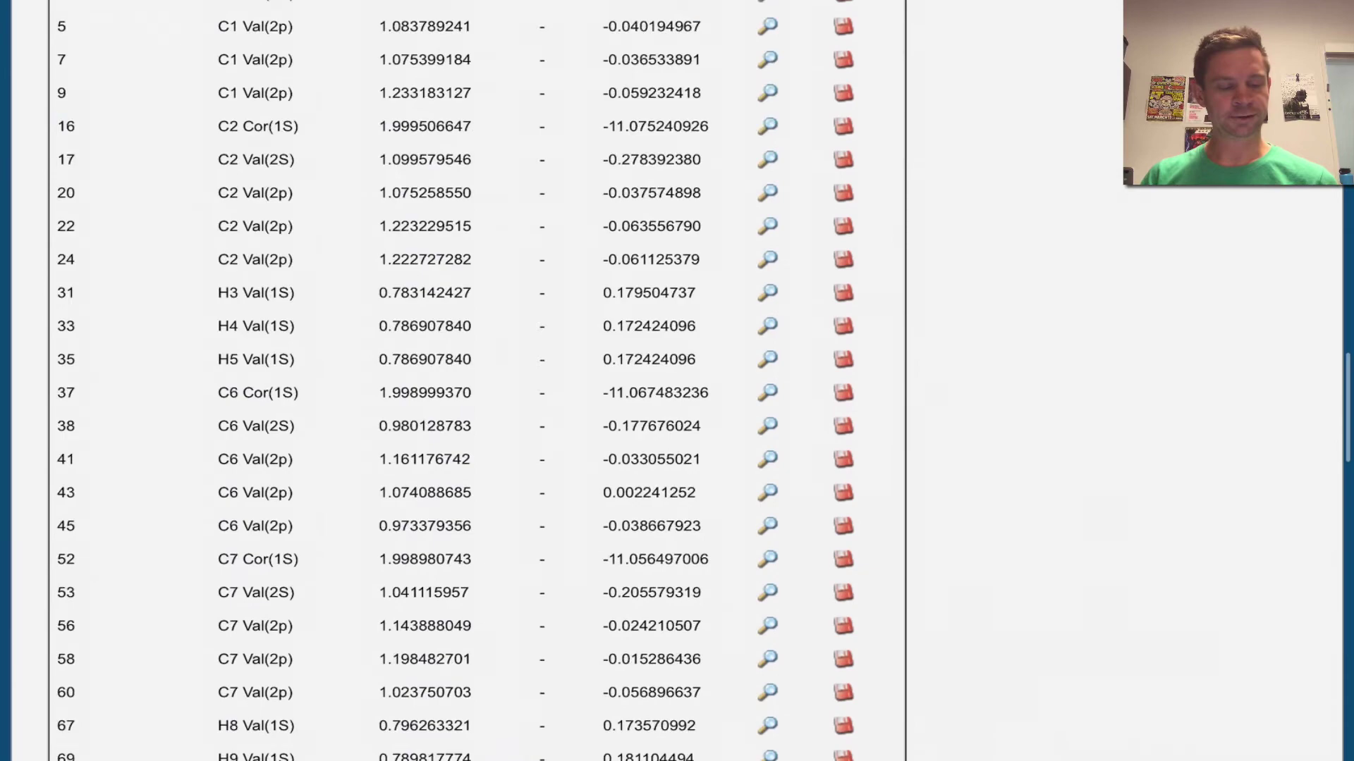
{"action": "scroll", "coordinate": [677, 380], "scroll_direction": "down", "scroll_amount": 6}
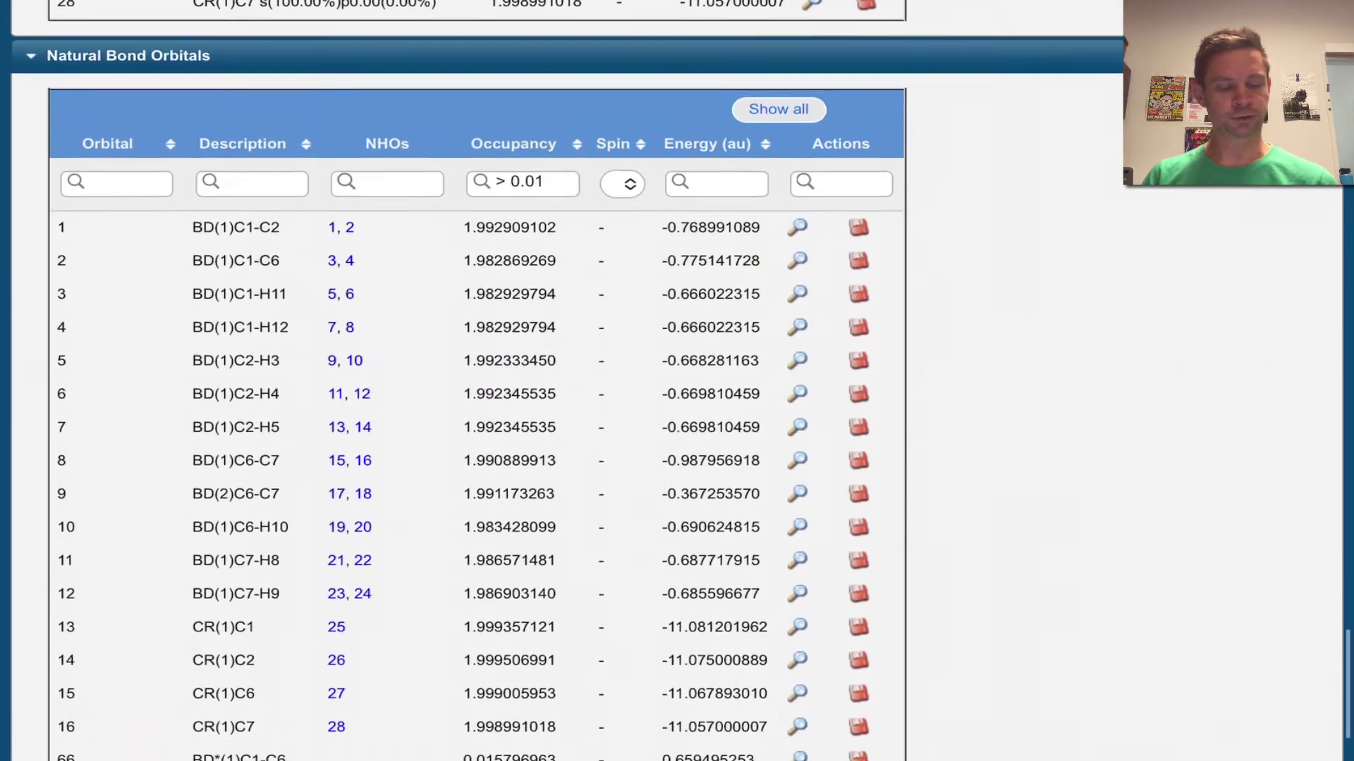
{"action": "scroll", "coordinate": [677, 380], "scroll_direction": "down", "scroll_amount": 1}
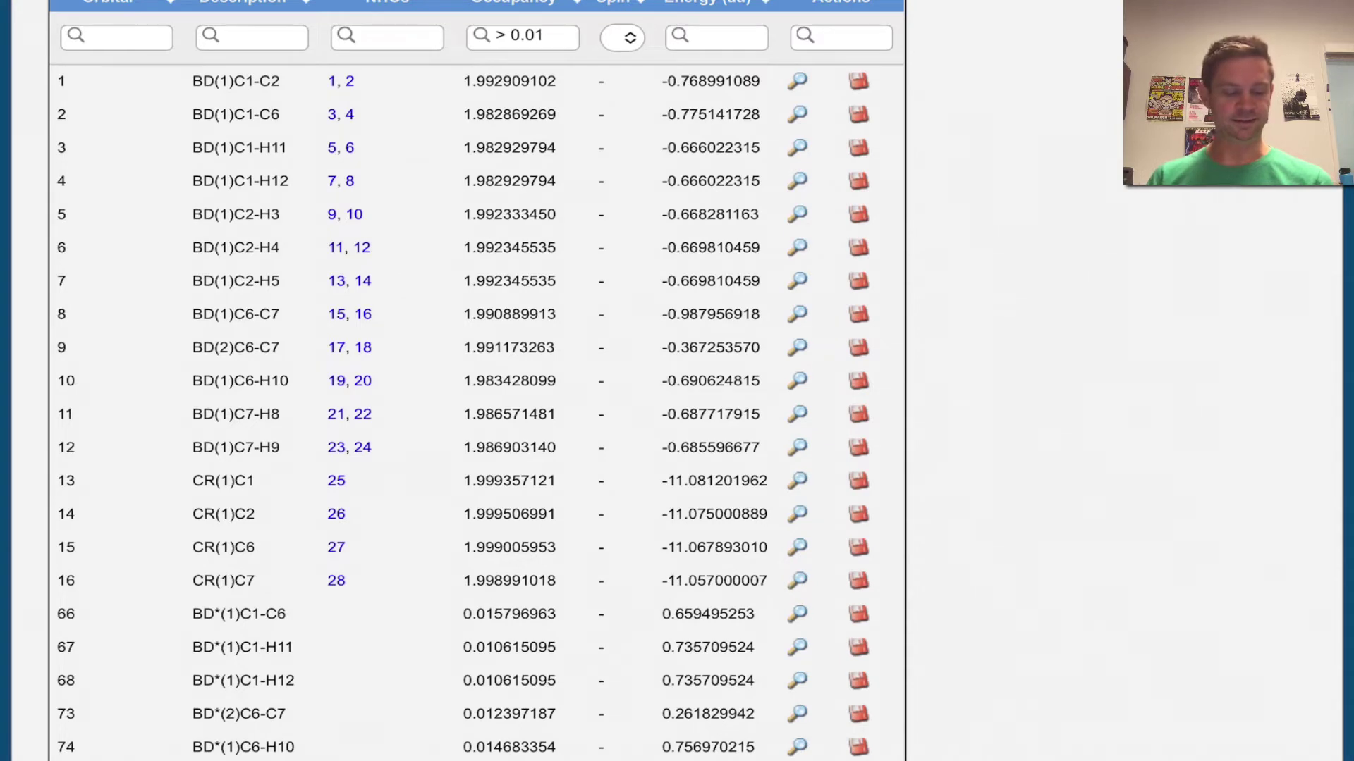
{"action": "scroll", "coordinate": [677, 381], "scroll_direction": "up", "scroll_amount": 1}
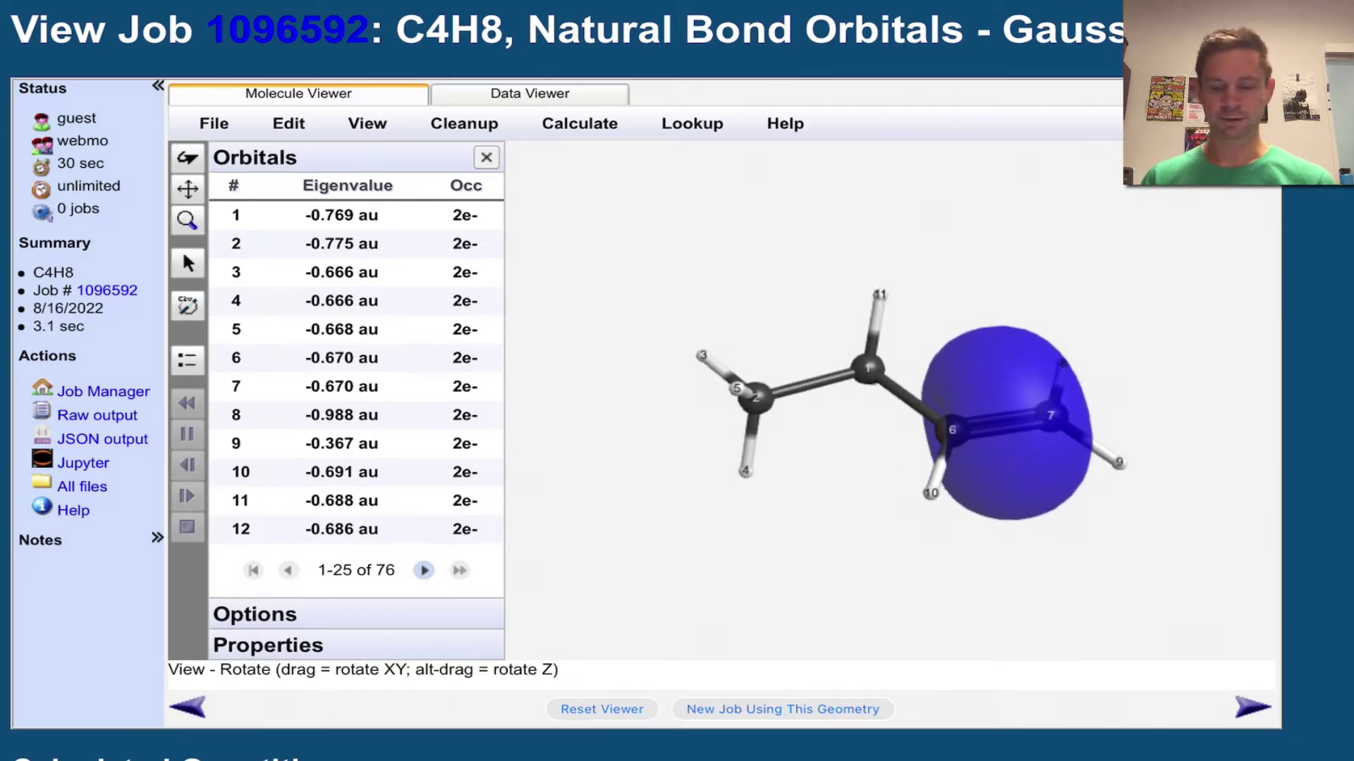
Scroll past the hybrid orbitals to the NBO table showing BD(1) and BD(2) C6-C7 energies.
{"action": "scroll", "coordinate": [677, 380], "scroll_direction": "down", "scroll_amount": 20}
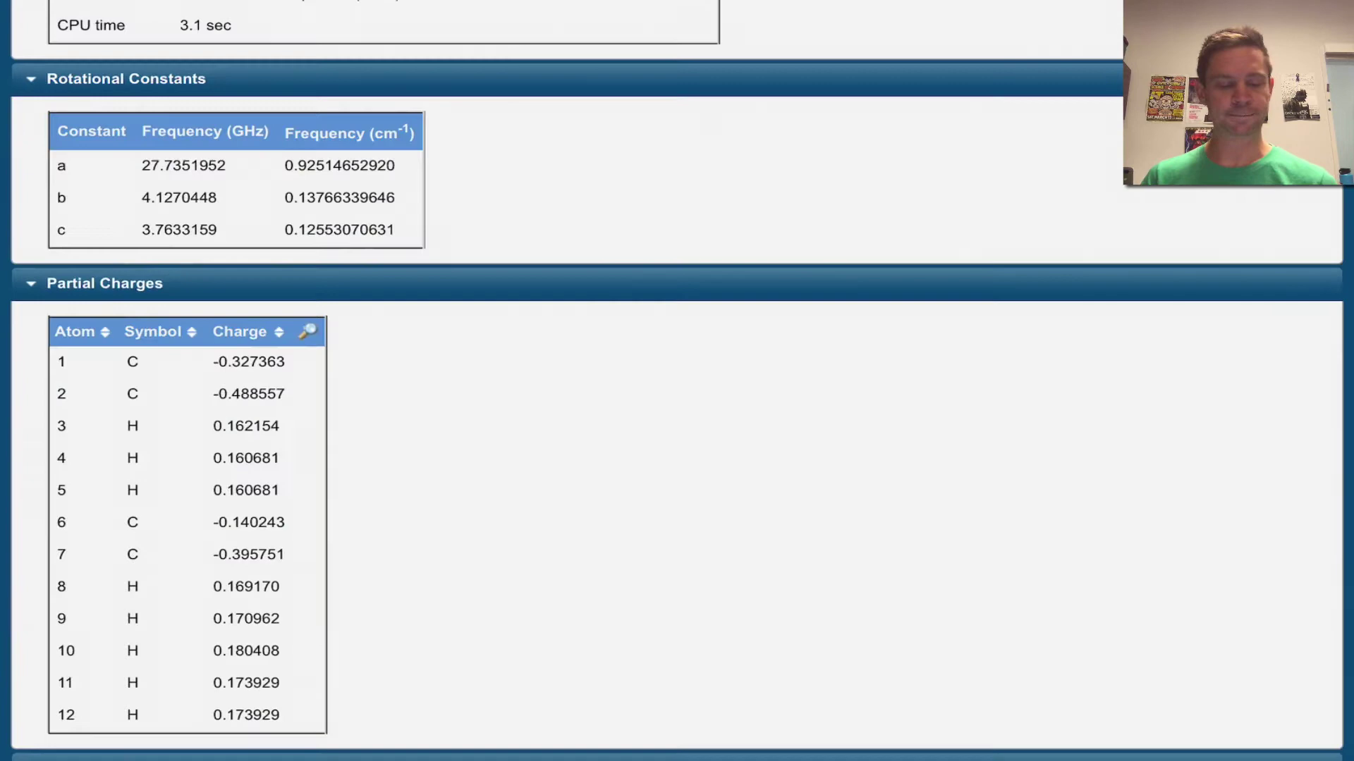
{"action": "scroll", "coordinate": [677, 380], "scroll_direction": "down", "scroll_amount": 20}
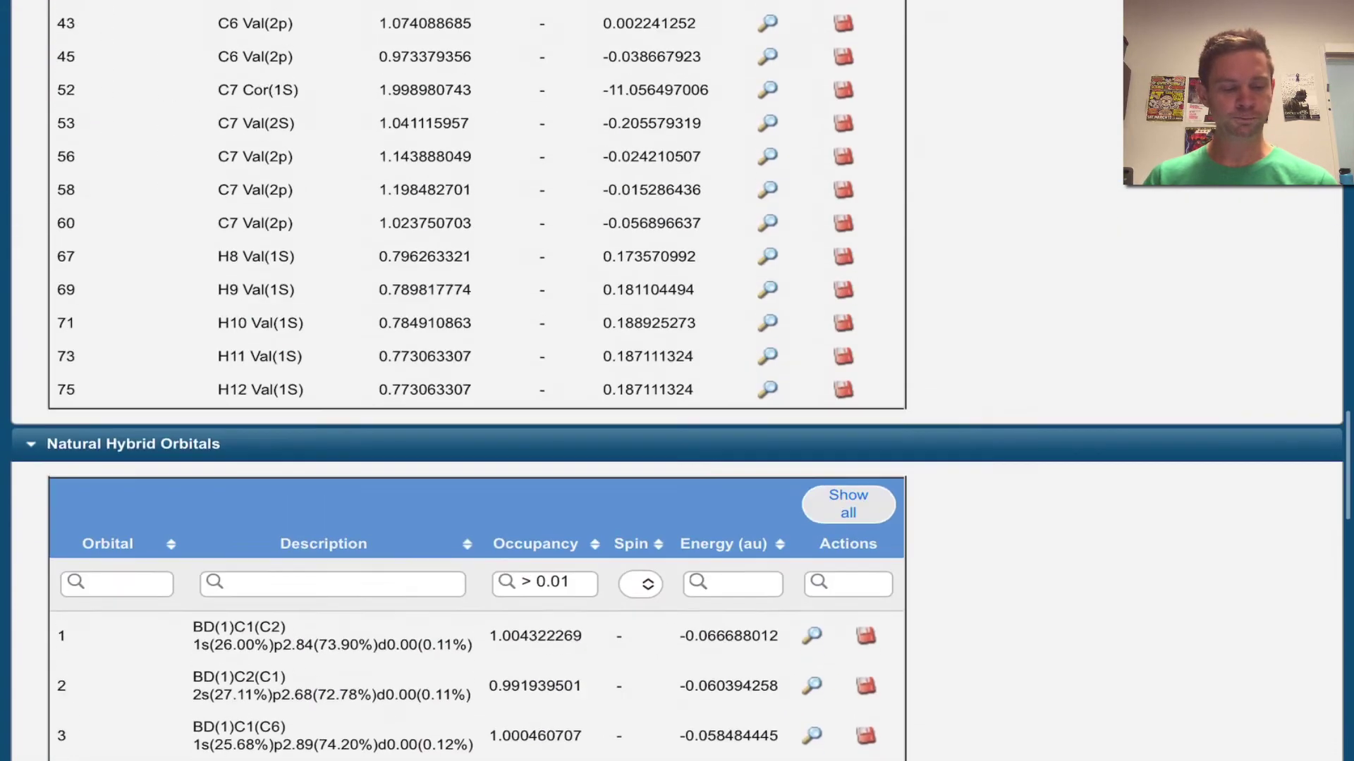
{"action": "scroll", "coordinate": [677, 380], "scroll_direction": "down", "scroll_amount": 6}
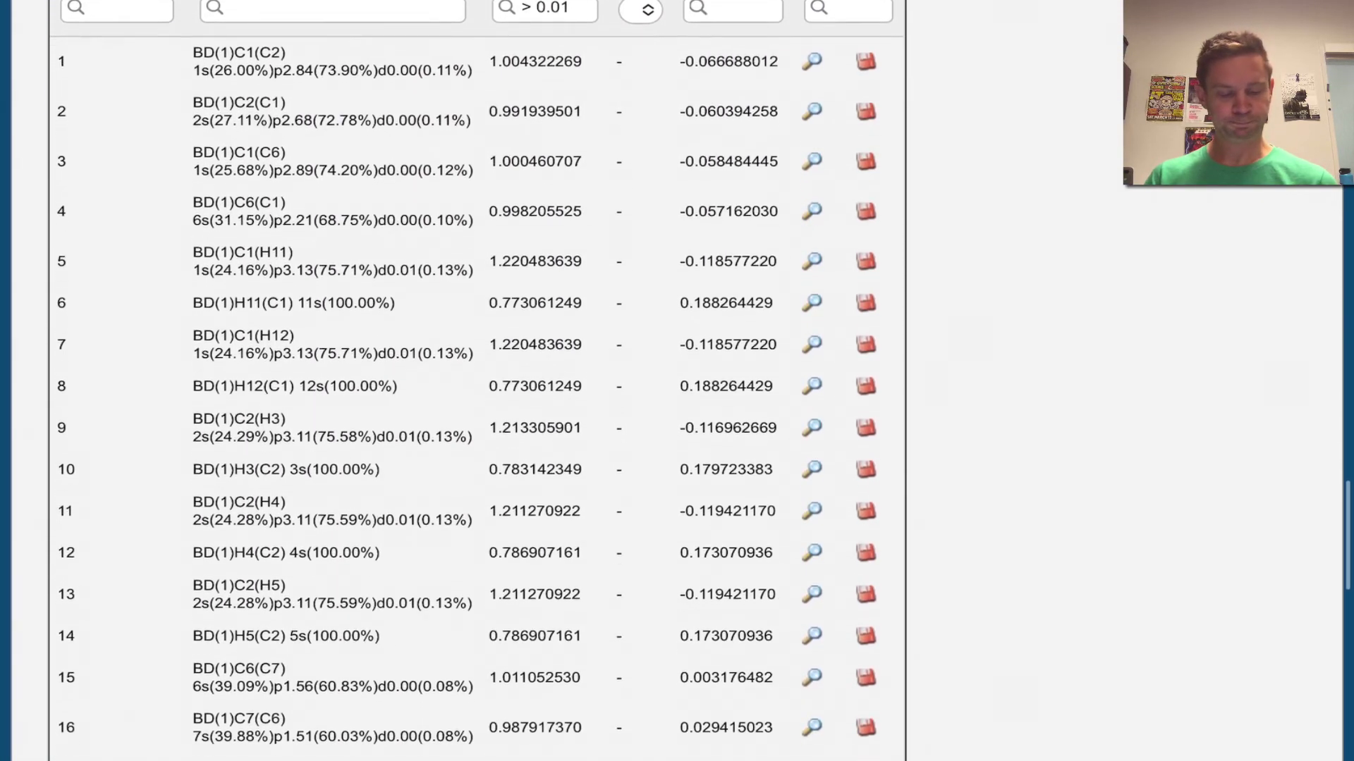
{"action": "scroll", "coordinate": [677, 380], "scroll_direction": "down", "scroll_amount": 3}
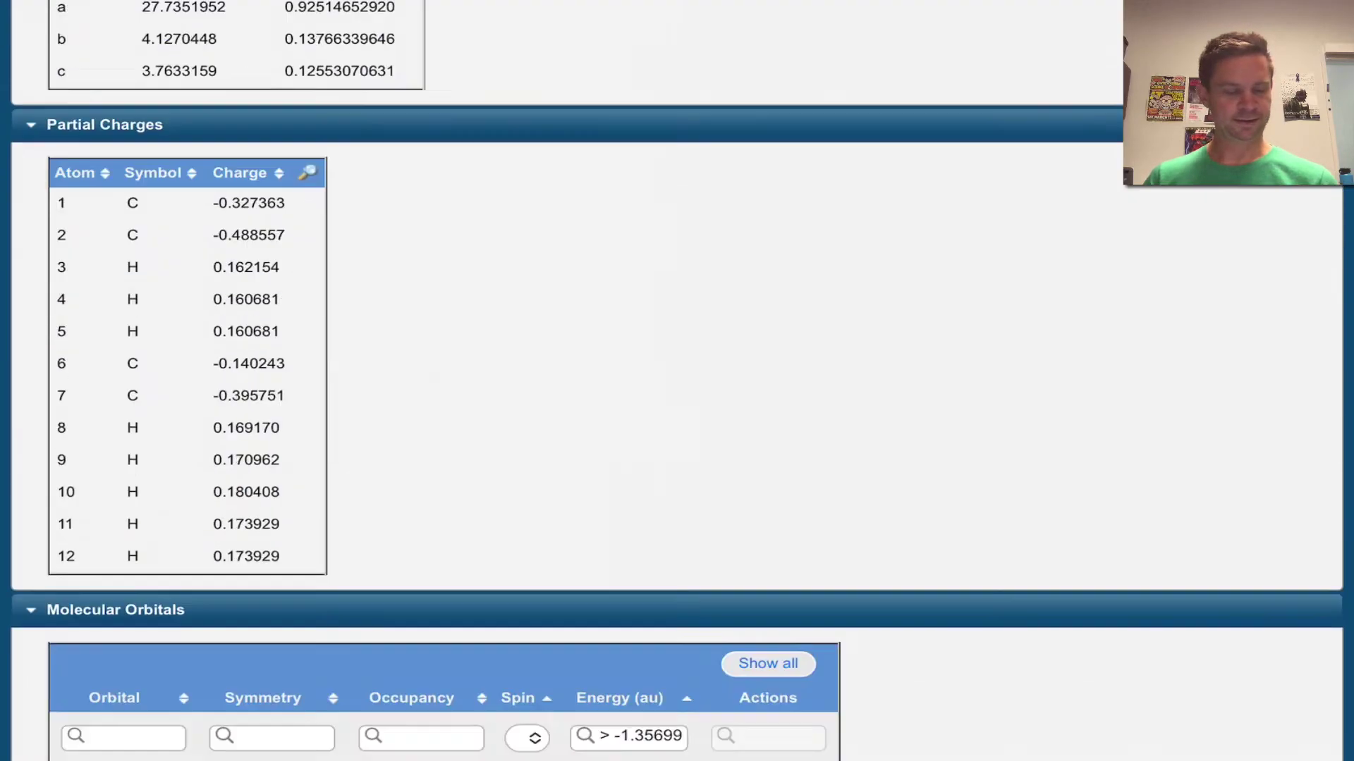
{"action": "scroll", "coordinate": [676, 381], "scroll_direction": "down", "scroll_amount": 20}
{"action": "scroll", "coordinate": [677, 380], "scroll_direction": "down", "scroll_amount": 20}
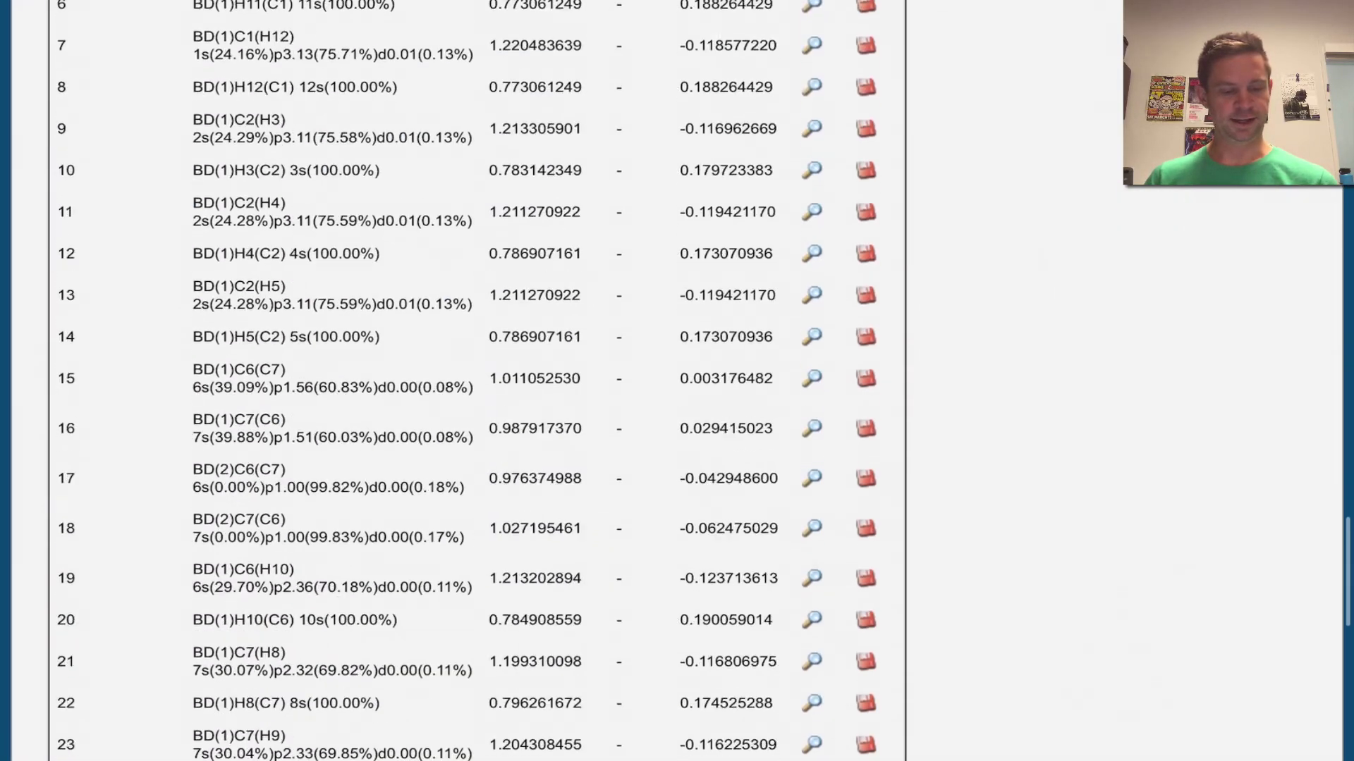
{"action": "scroll", "coordinate": [677, 381], "scroll_direction": "up", "scroll_amount": 1}
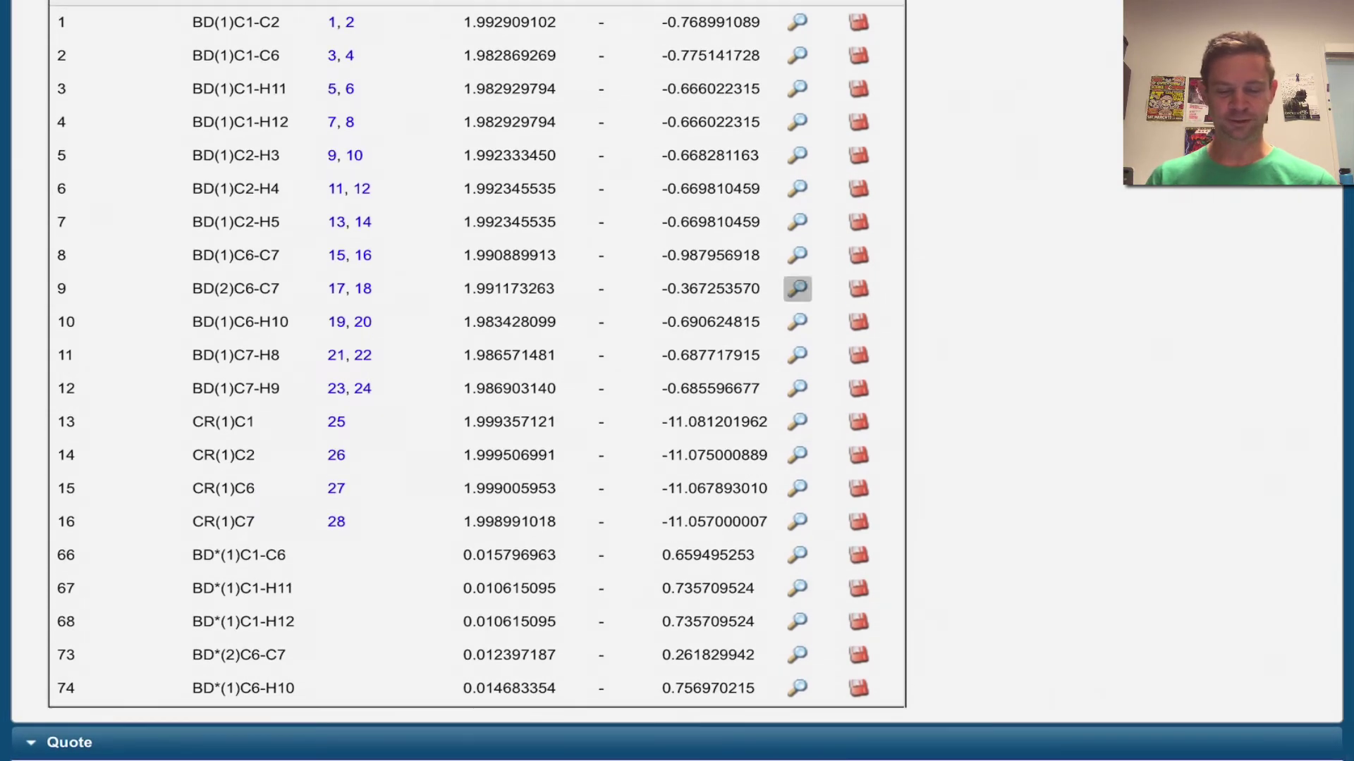
Display the BD(2)C6-C7 pi orbital (-0.367 au) and rotate the molecule to view its lobes.
{"action": "left_click", "coordinate": [796, 288]}
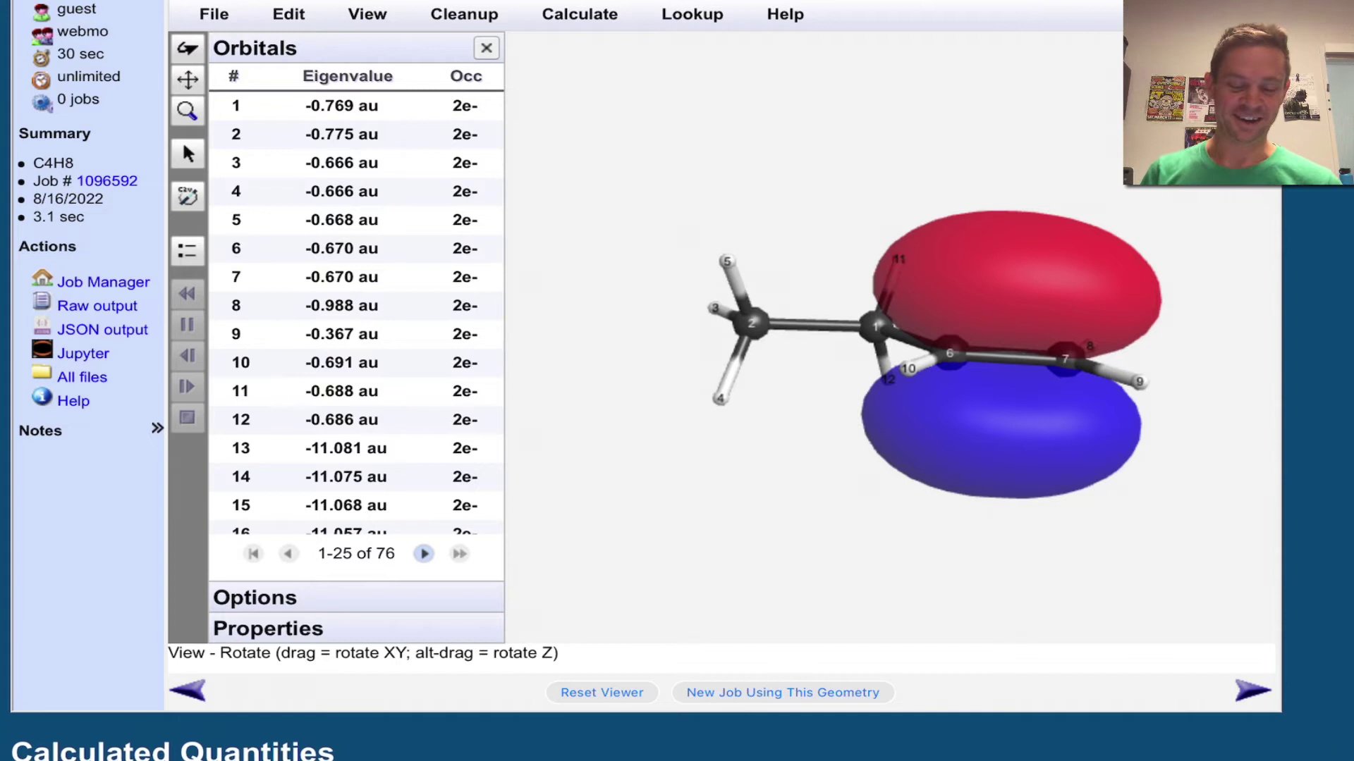
{"action": "mouse_move", "coordinate": [917, 352]}
{"action": "left_mouse_down"}
{"action": "mouse_move", "coordinate": [945, 352]}
{"action": "mouse_move", "coordinate": [913, 353]}
{"action": "left_mouse_up"}
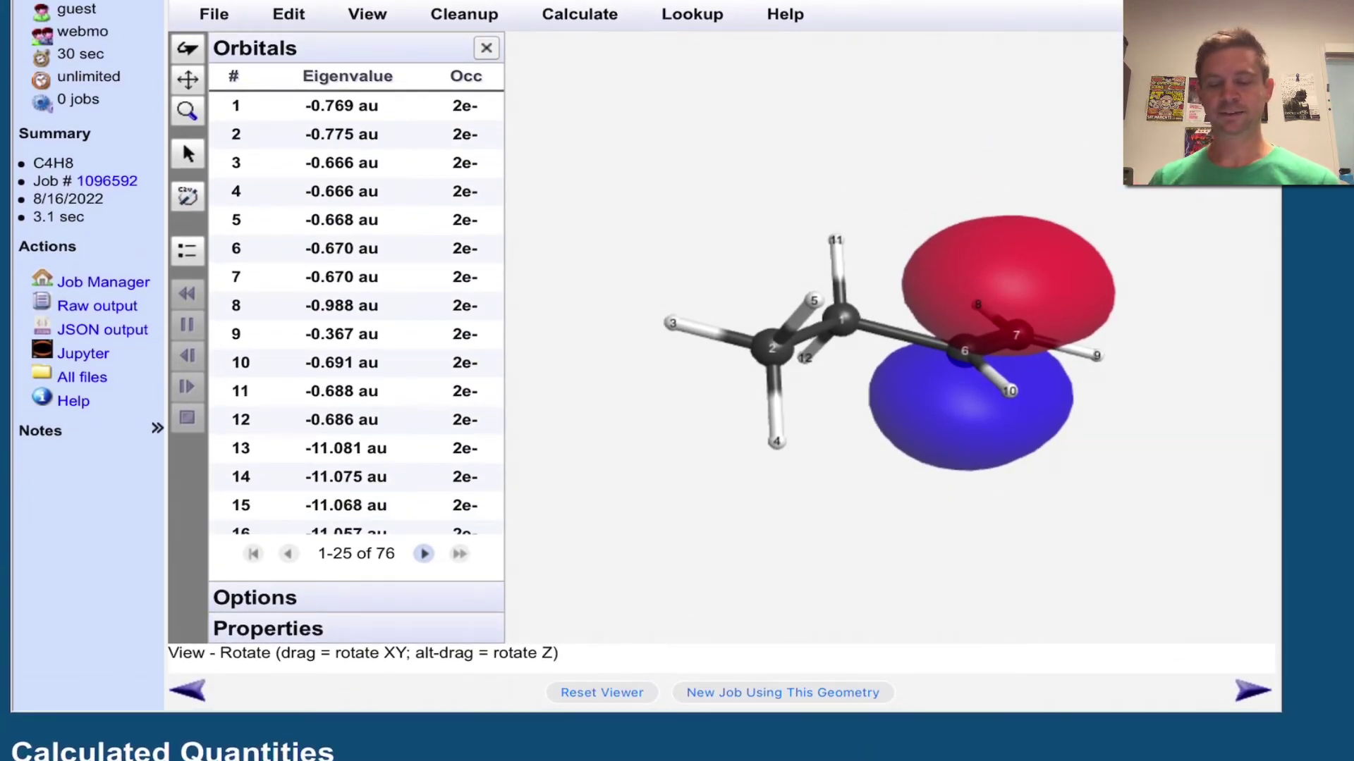
Scroll down to the NBO table listing C6-C7 sigma, pi and BD*(2) antibonding energies.
{"action": "scroll", "coordinate": [677, 380], "scroll_direction": "down", "scroll_amount": 20}
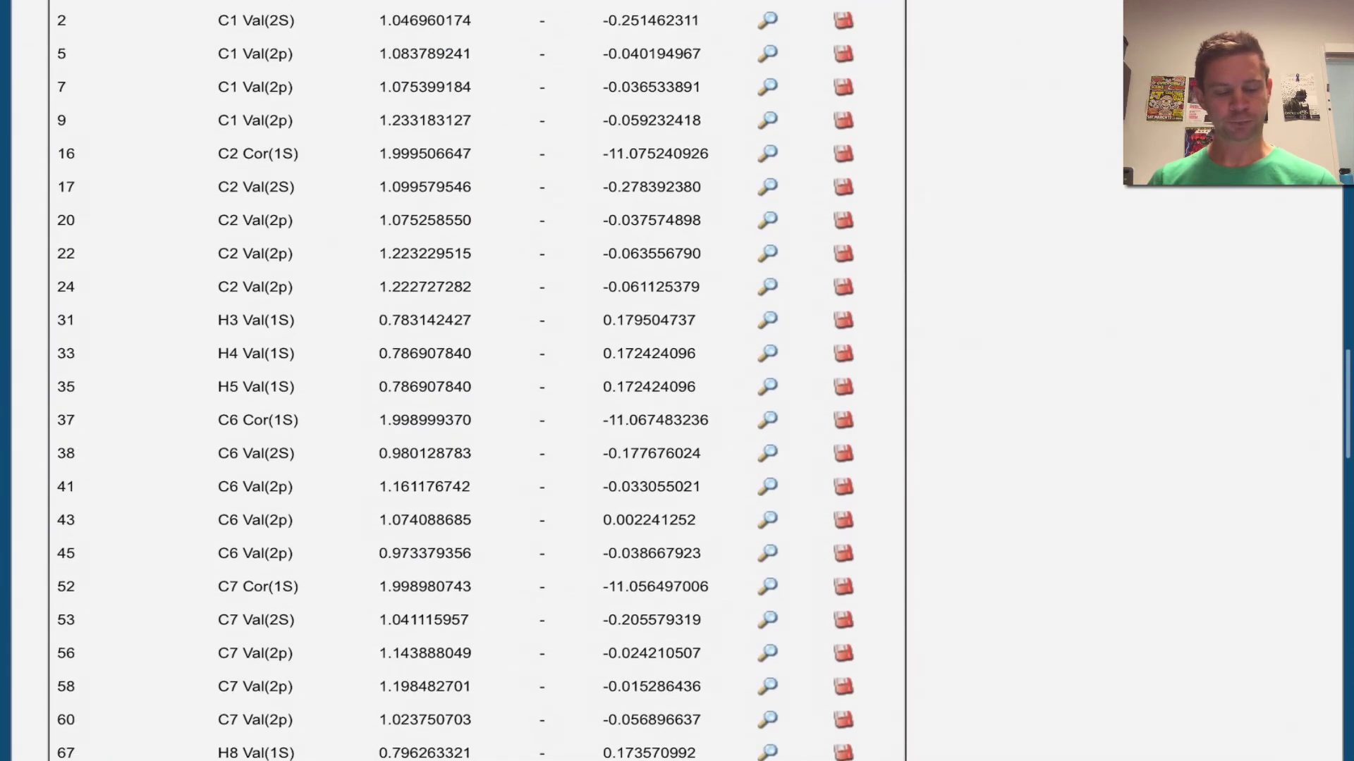
{"action": "scroll", "coordinate": [677, 381], "scroll_direction": "down", "scroll_amount": 10}
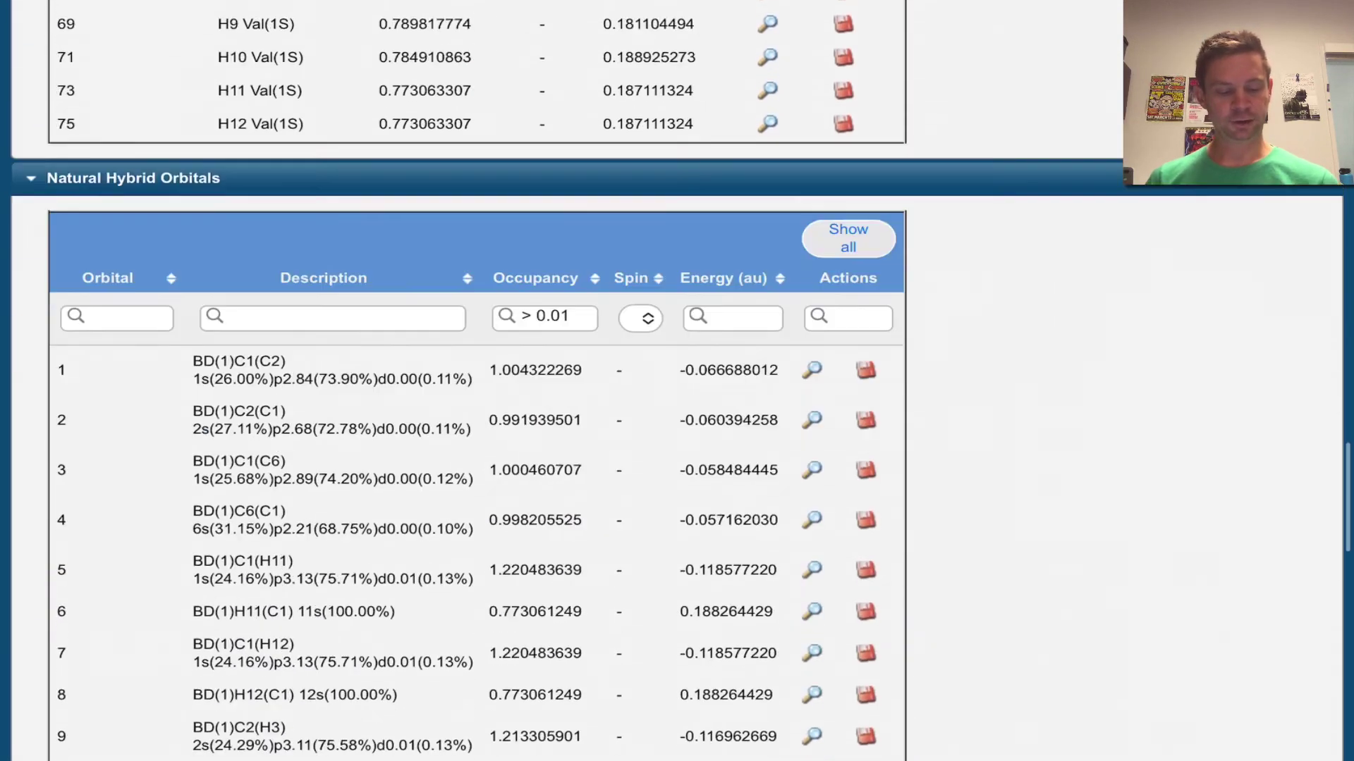
{"action": "scroll", "coordinate": [677, 380], "scroll_direction": "down", "scroll_amount": 15}
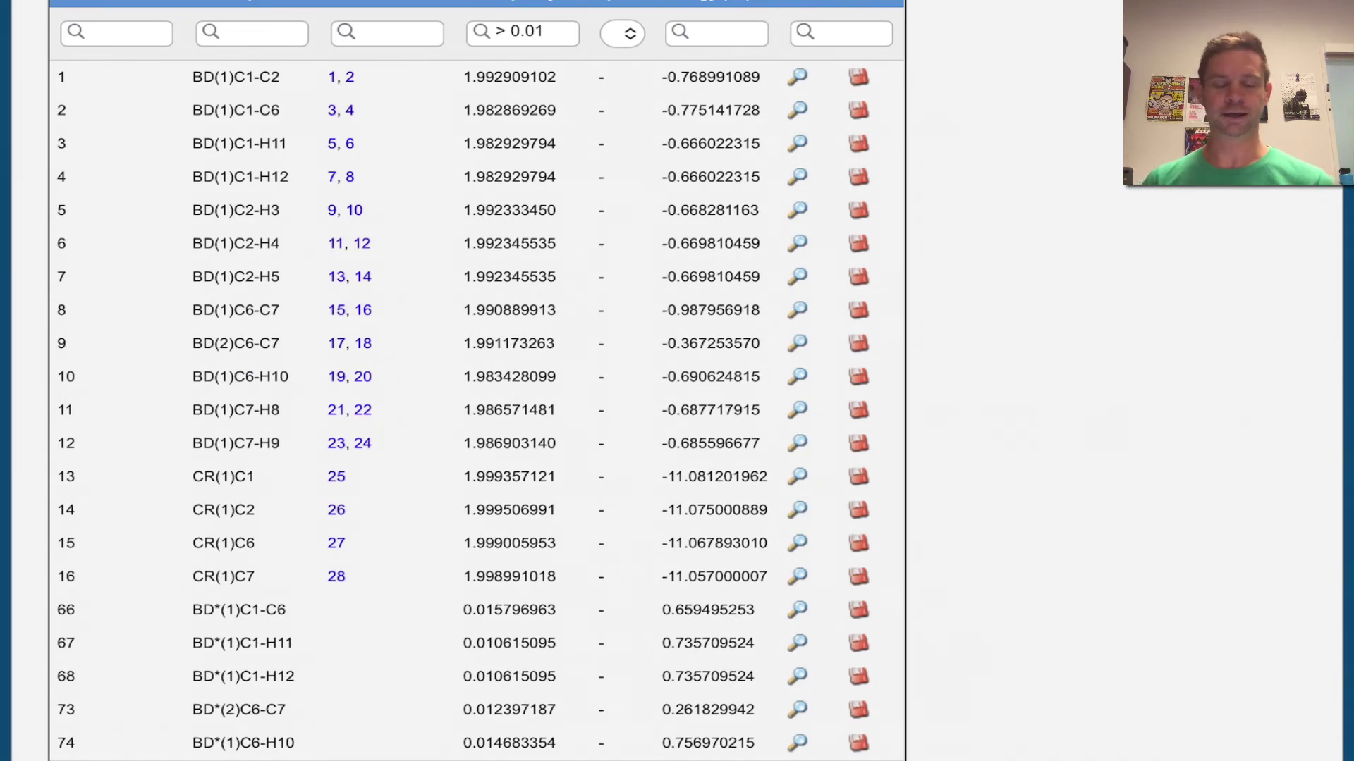
Scroll back to the Molecule Viewer showing the two-lobed C6-C7 pi orbital.
{"action": "scroll", "coordinate": [634, 423], "scroll_direction": "up", "scroll_amount": 20}
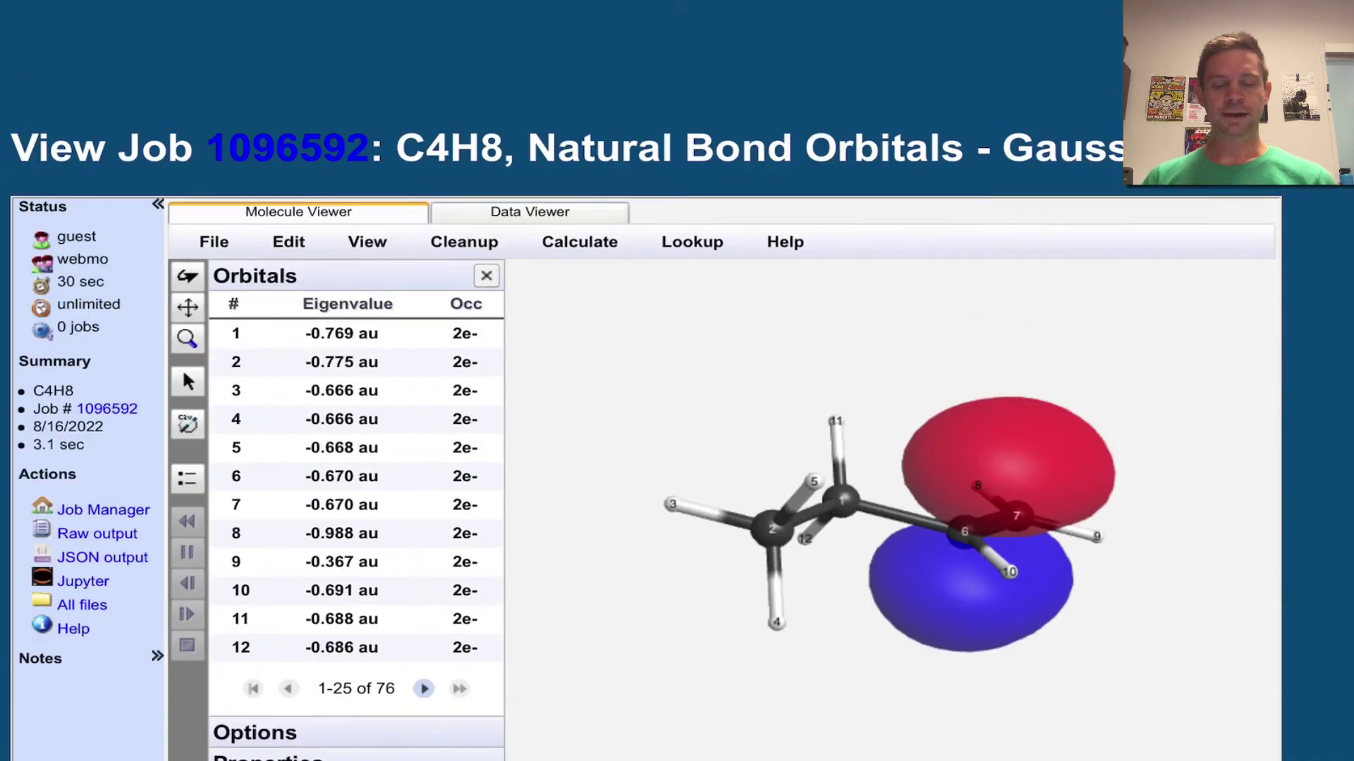
{"action": "scroll", "coordinate": [677, 423], "scroll_direction": "down", "scroll_amount": 2}
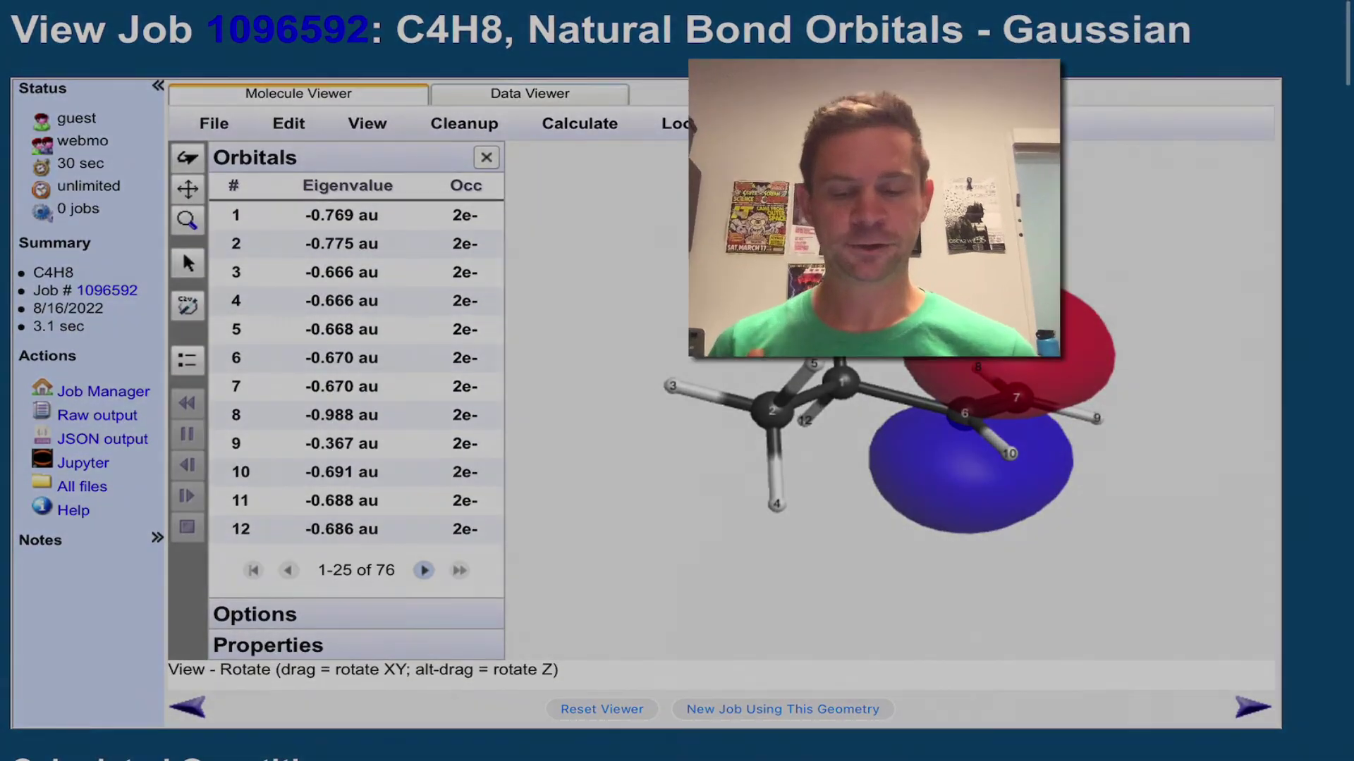